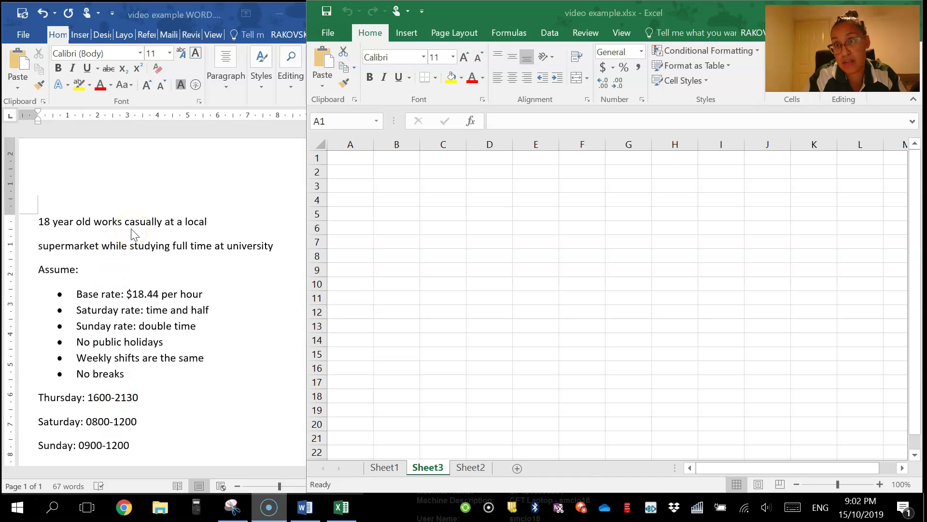
Type the title 'Weekly Income' in cell A1
left_click(365, 157)
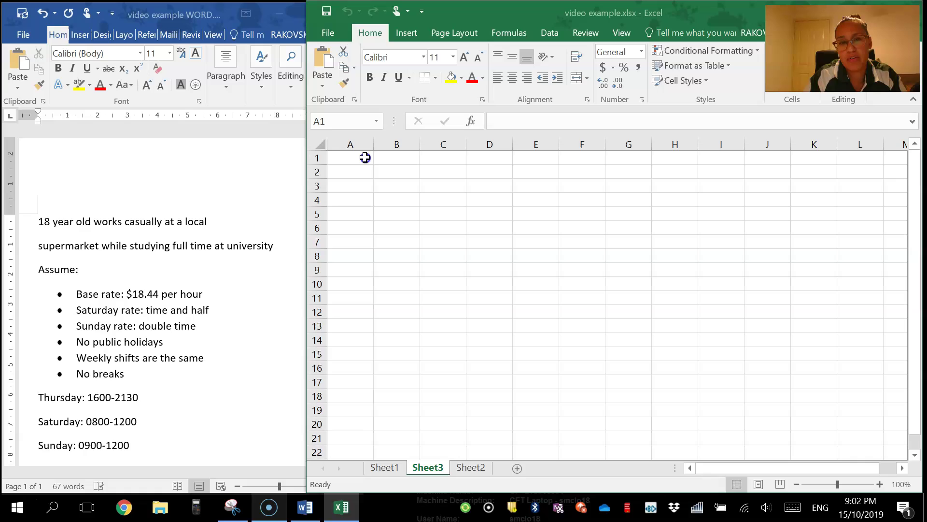
type("Day")
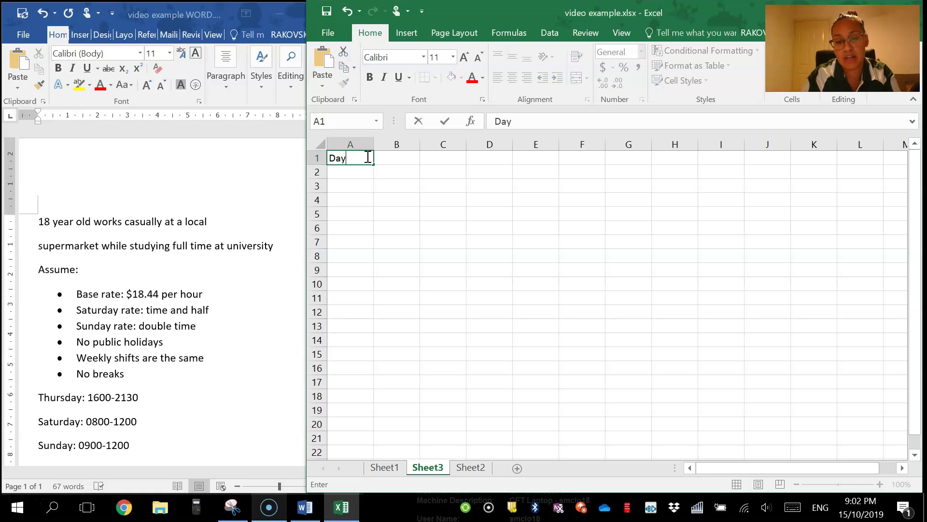
key("BackSpace")
key("BackSpace")
key("BackSpace")
type("Weekly i")
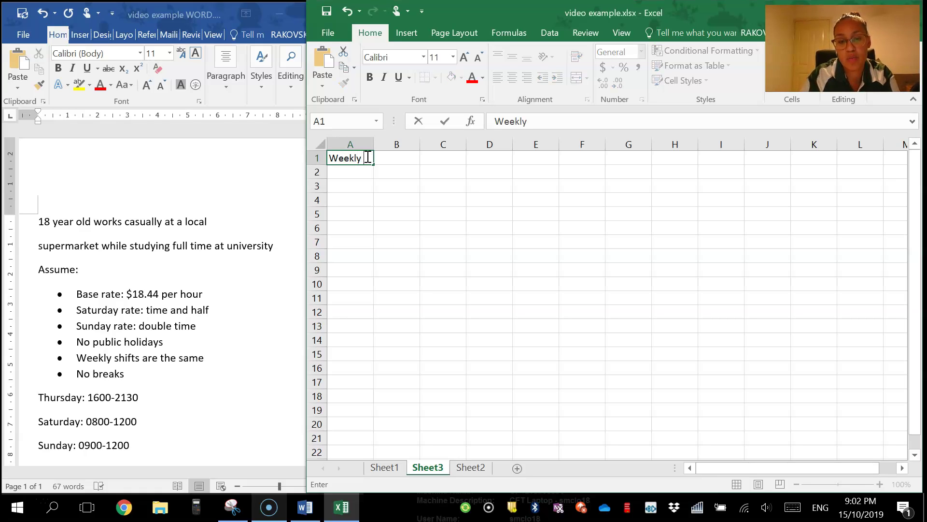
key("BackSpace")
type("Ex")
key("BackSpace")
key("BackSpace")
type("I")
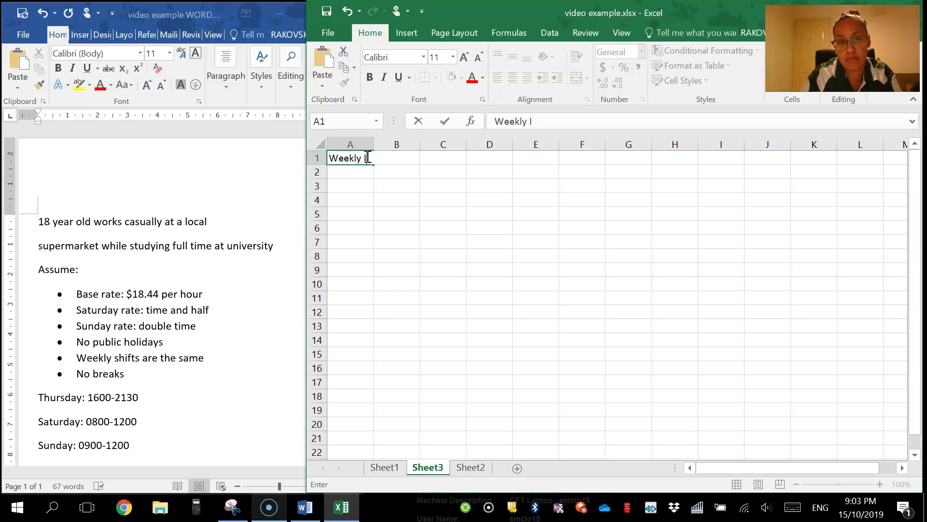
type("ncome")
key("Return")
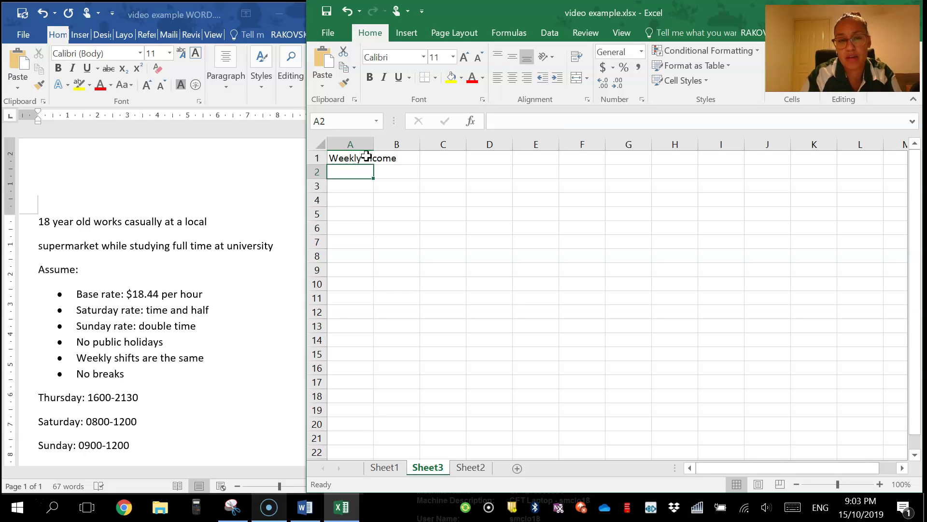
Enter the headings 'Day' and 'Hours worked' in A2 and B2
type("Days")
key("BackSpace")
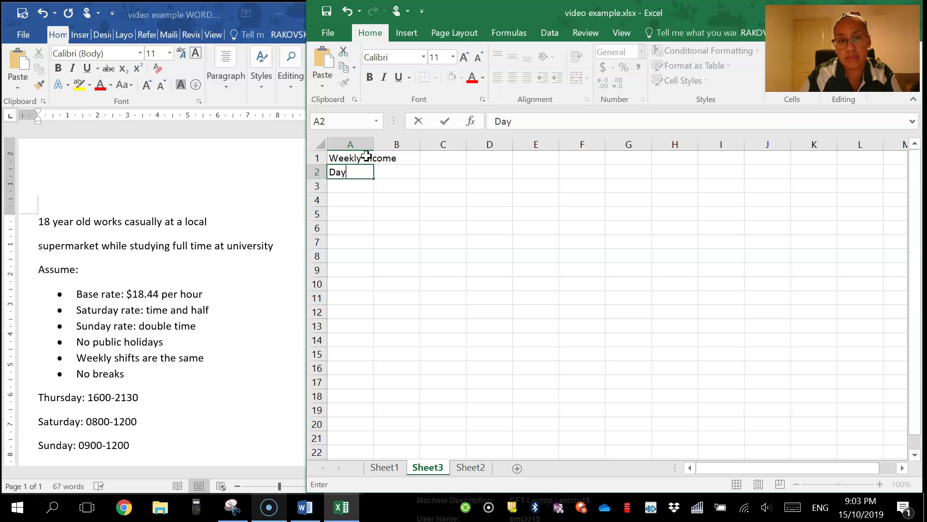
key("Tab")
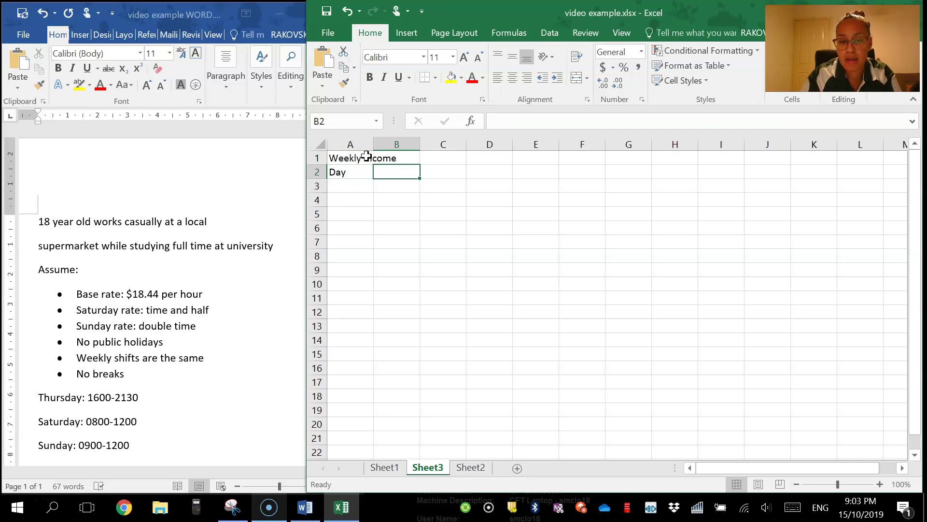
type("Hours worked")
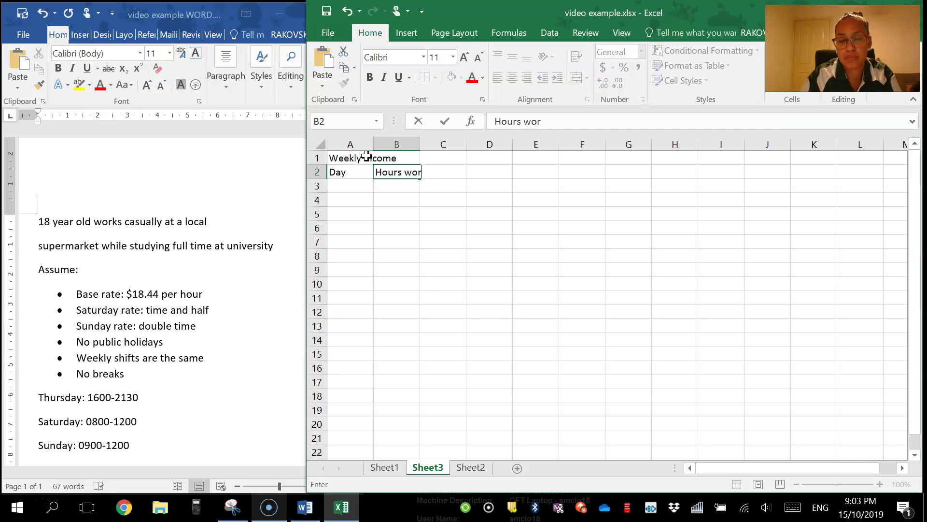
key("BackSpace")
type("ed")
key("Tab")
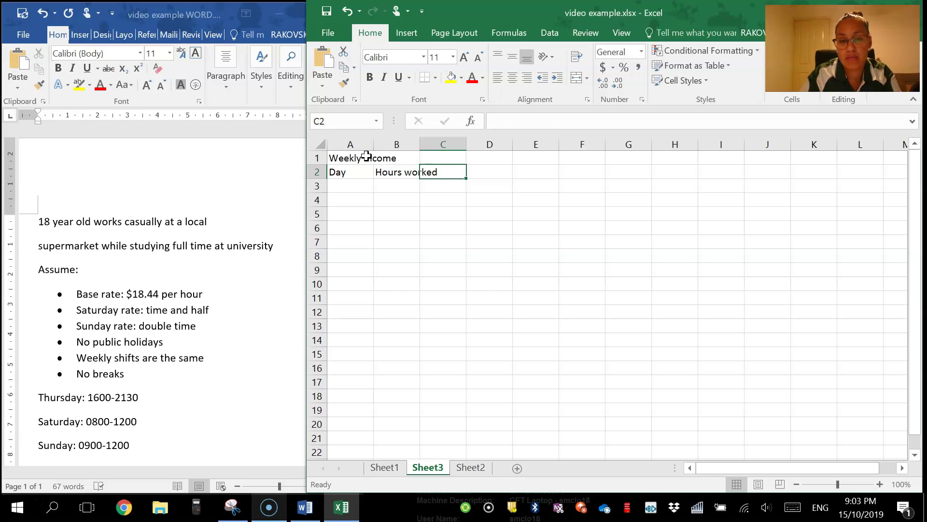
Add the headings 'Penalty rate', 'Hourly rate' and 'Earnings per shift' in C2:E2
type("Pen")
key("BackSpace")
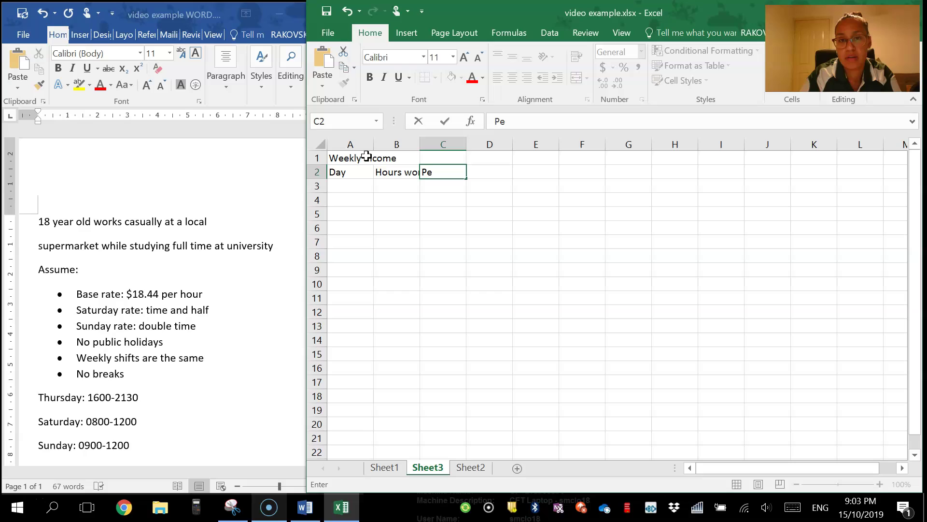
type("nalty")
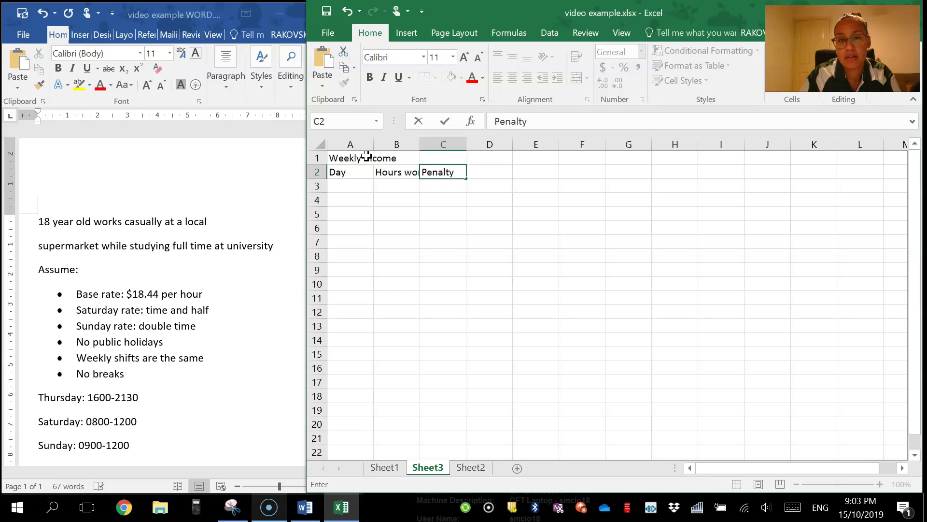
type(" rate")
key("Tab")
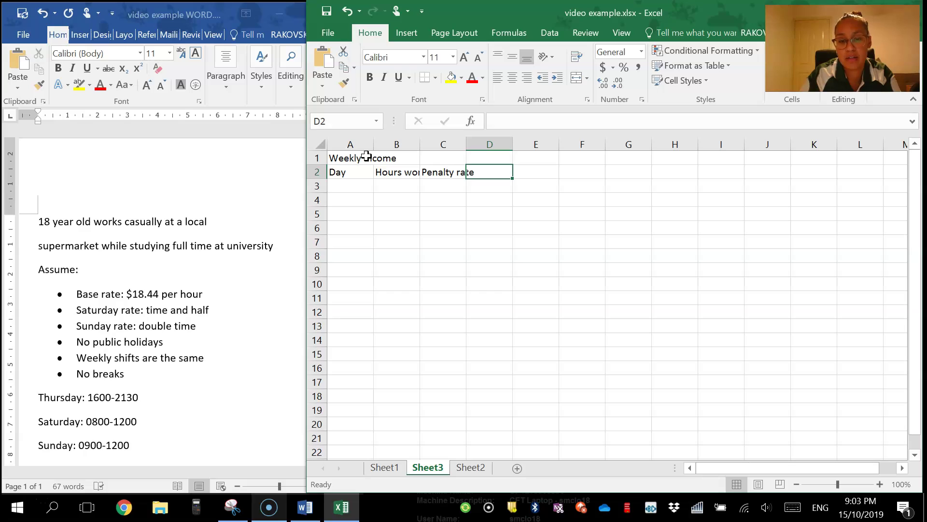
type("Hourly ")
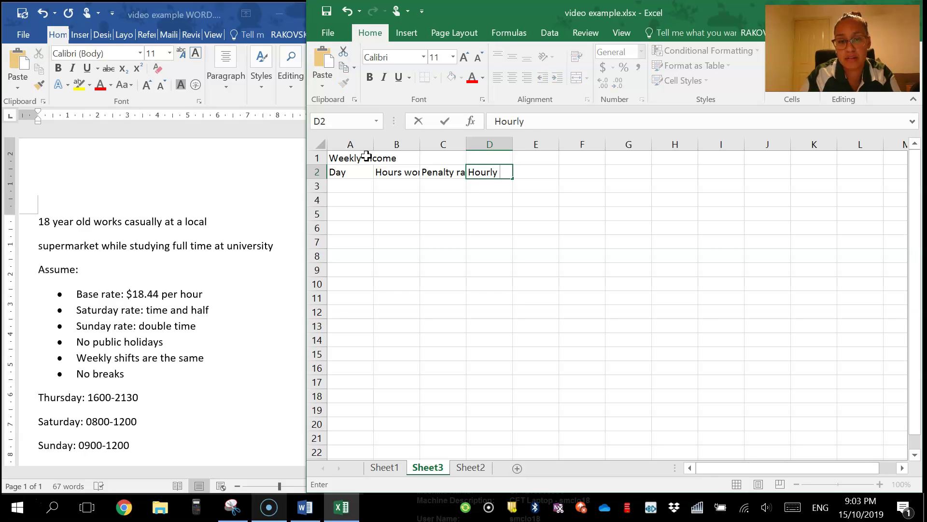
type("rate")
key("Tab")
type("Ea")
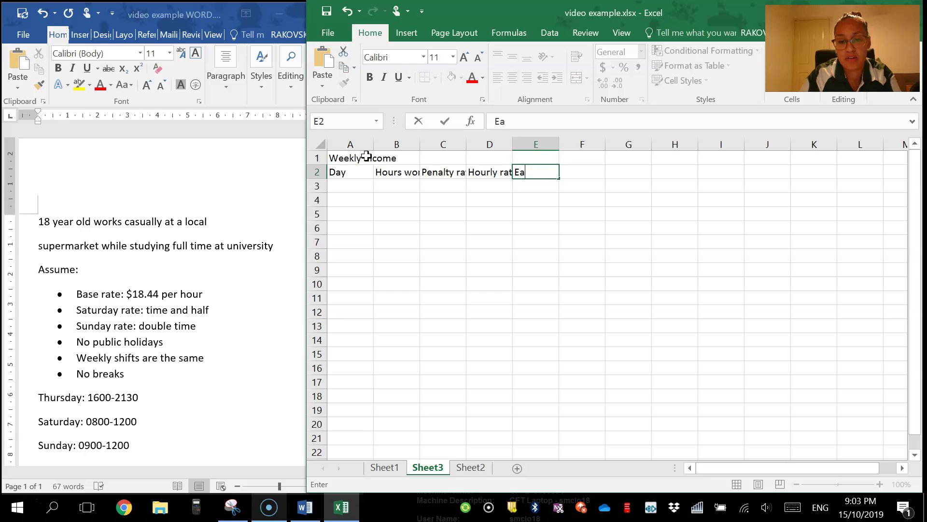
type("rning for")
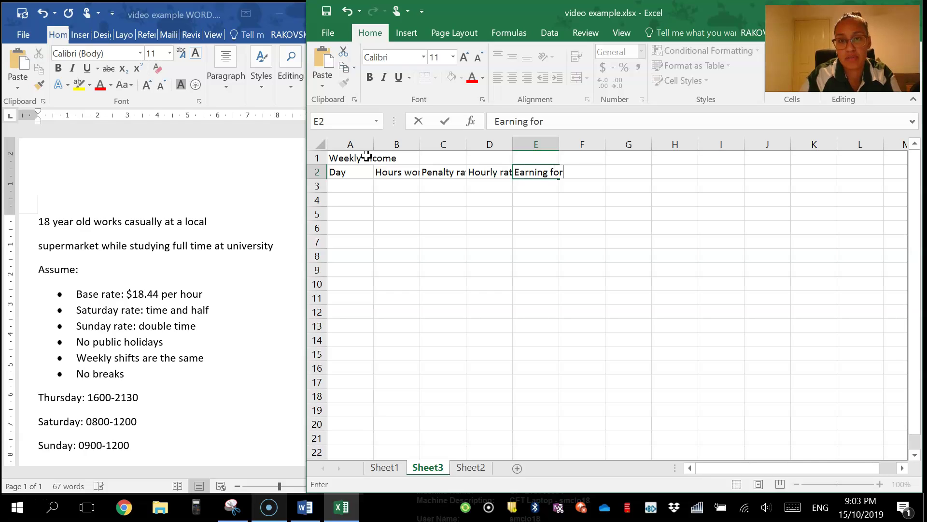
key("BackSpace")
key("BackSpace")
key("BackSpace")
key("BackSpace")
type("p")
key("BackSpace")
key("BackSpace")
type("s per shift")
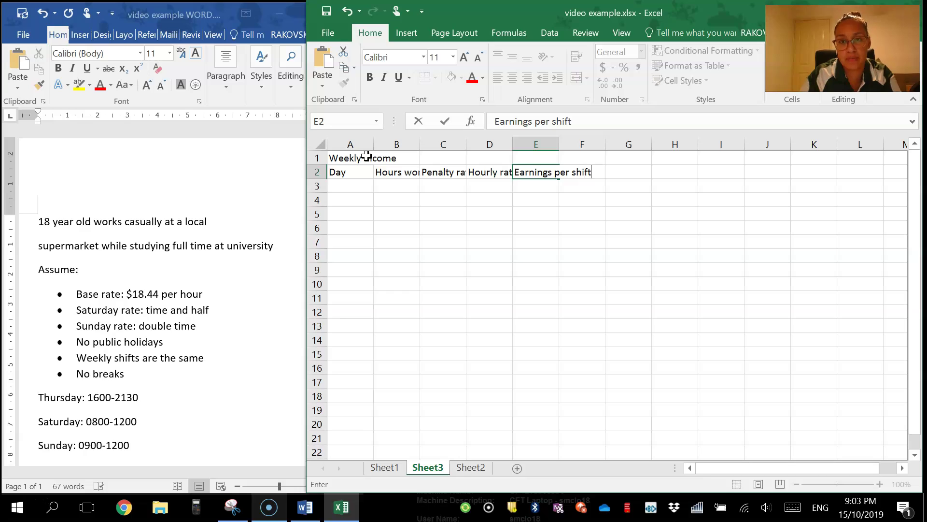
key("Tab")
key("Tab")
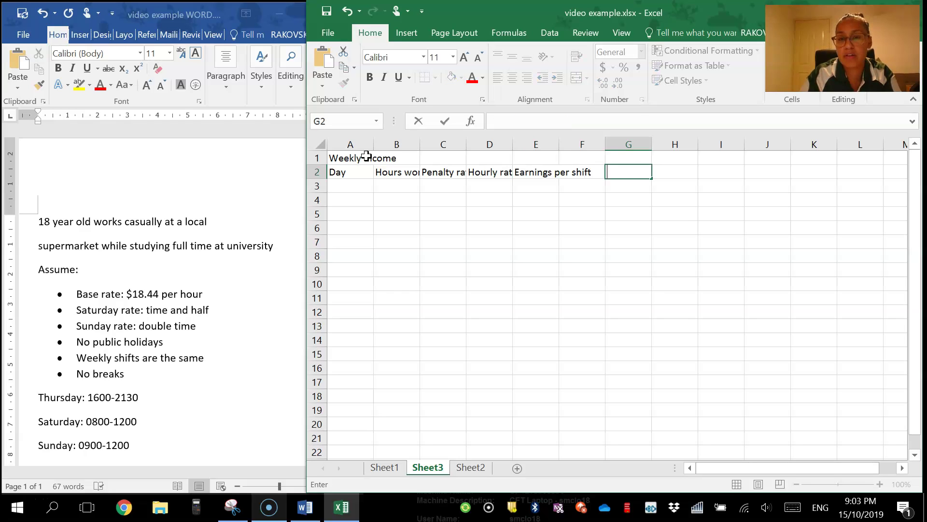
Enter Monday in A3 and auto-fill the weekdays down to Sunday in A9
key("Left")
key("Down")
key("Left")
key("Left")
key("Left")
key("Left")
key("Left")
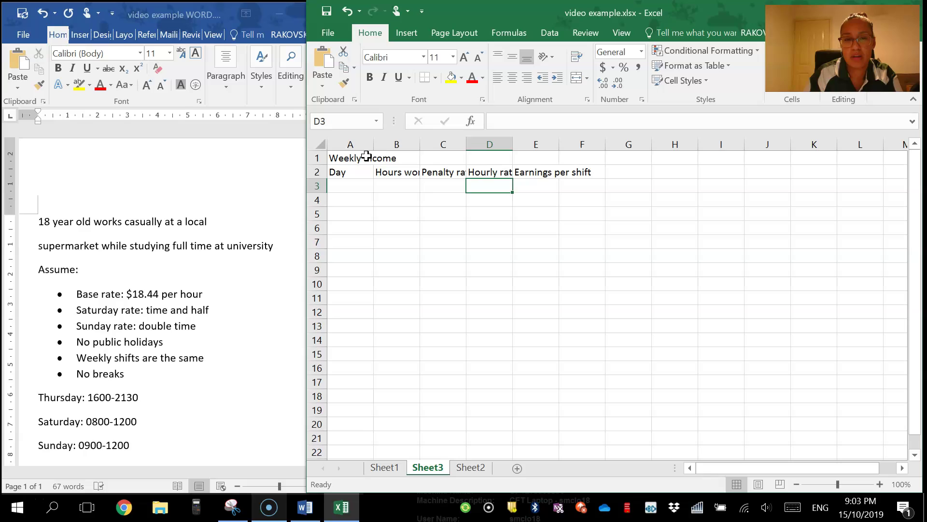
type("Monday")
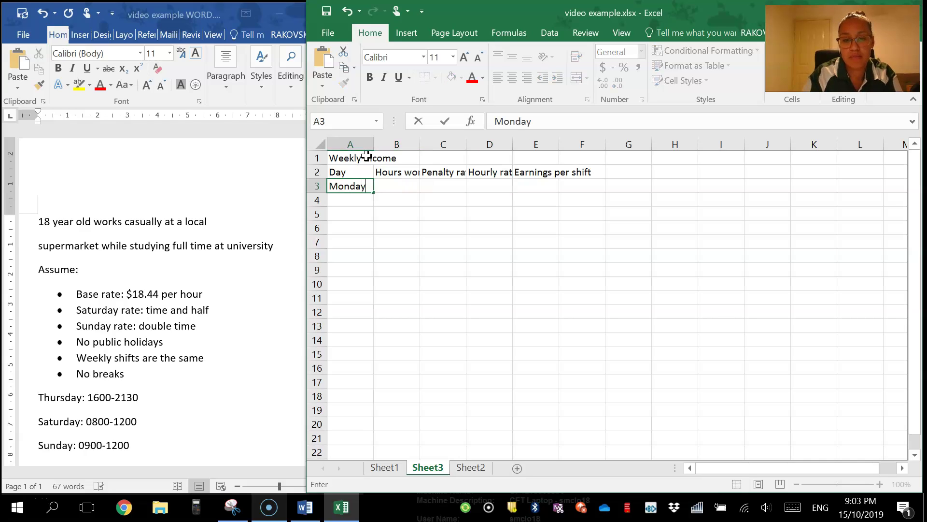
key("Return")
left_click(358, 185)
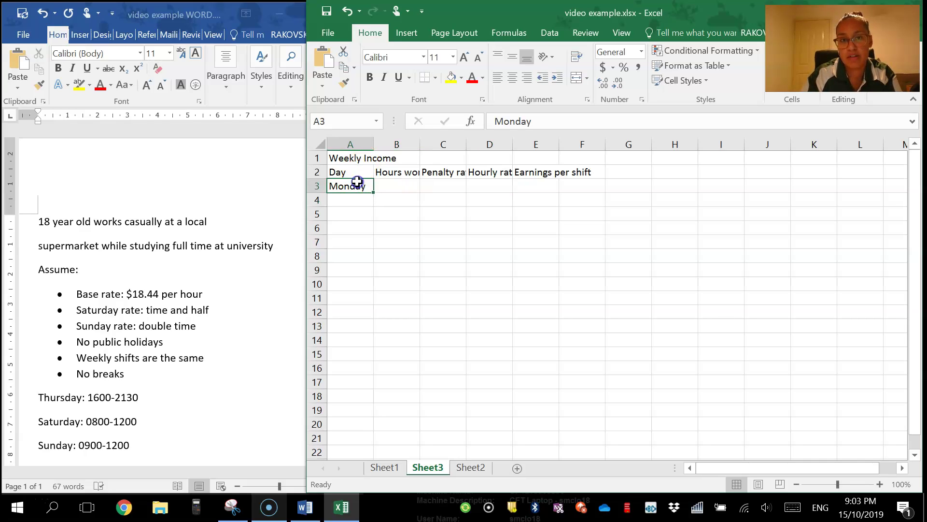
left_click_drag(372, 192, 367, 271)
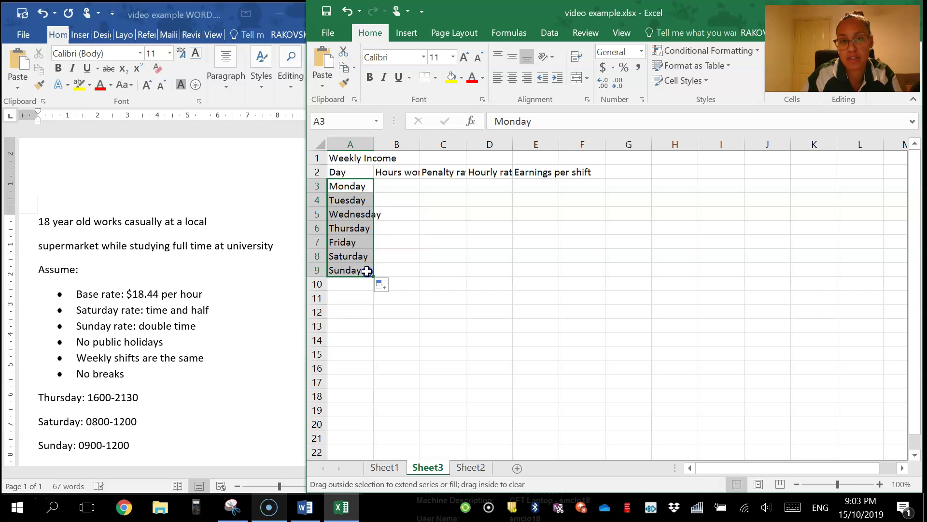
Move to Thursday's cell in the Hours worked column
left_click(398, 186)
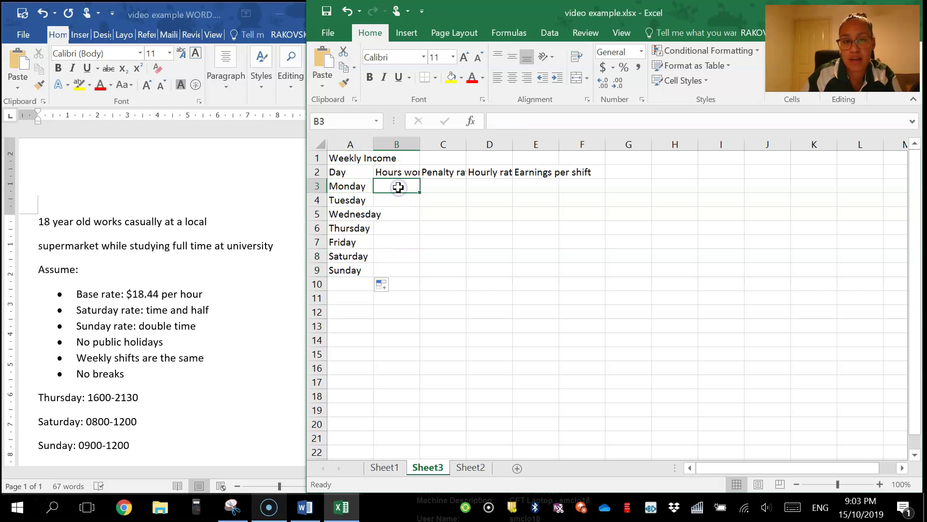
key("Down")
key("Down")
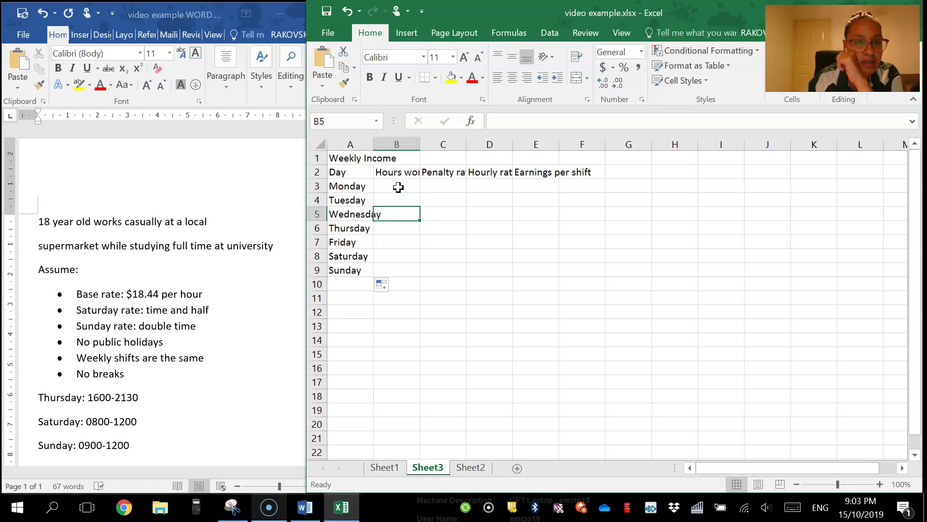
key("Down")
key("Down")
key("Down")
key("Down")
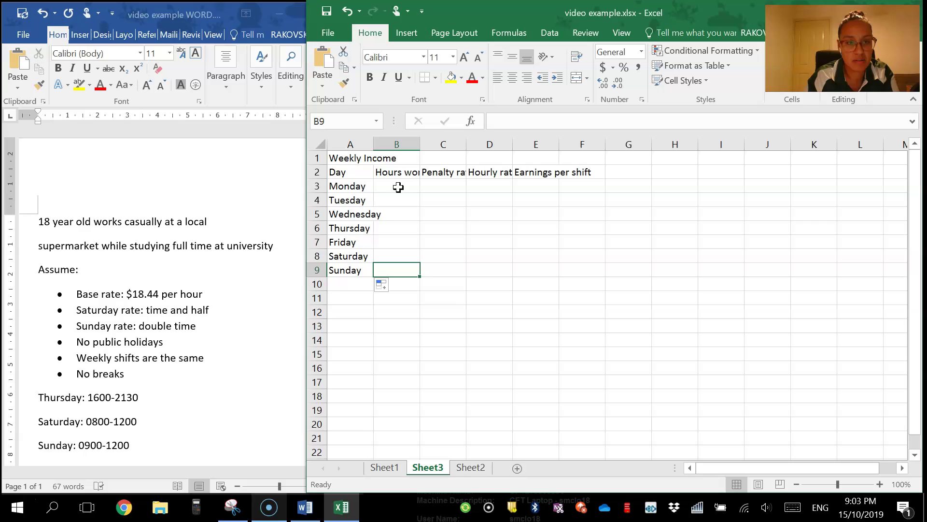
key("Up")
key("Up")
key("Up")
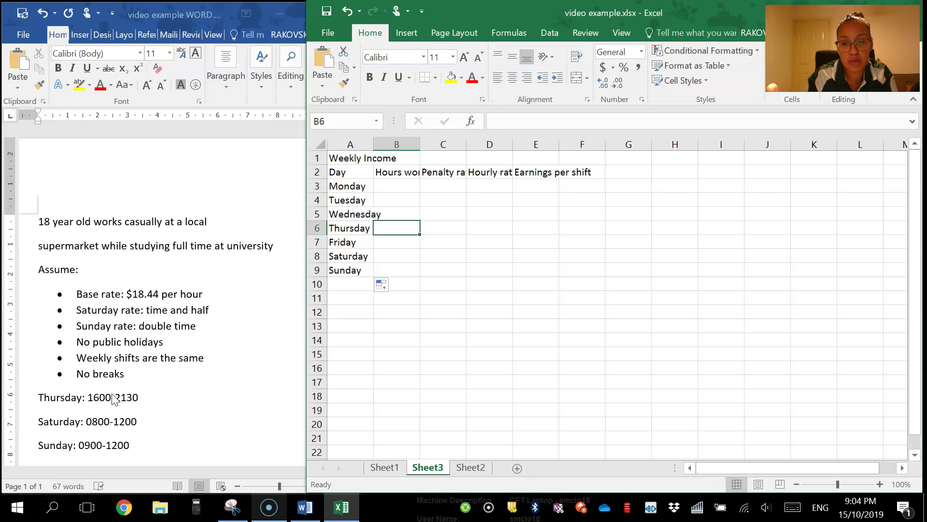
Enter hours worked of 5.5, 4 and 3 for Thursday, Saturday and Sunday
type("5.5")
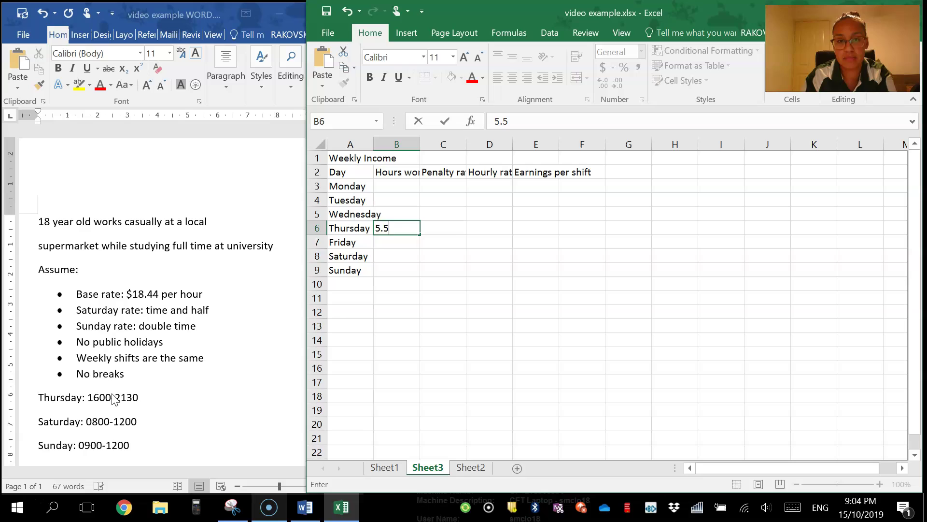
key("Return")
key("Return")
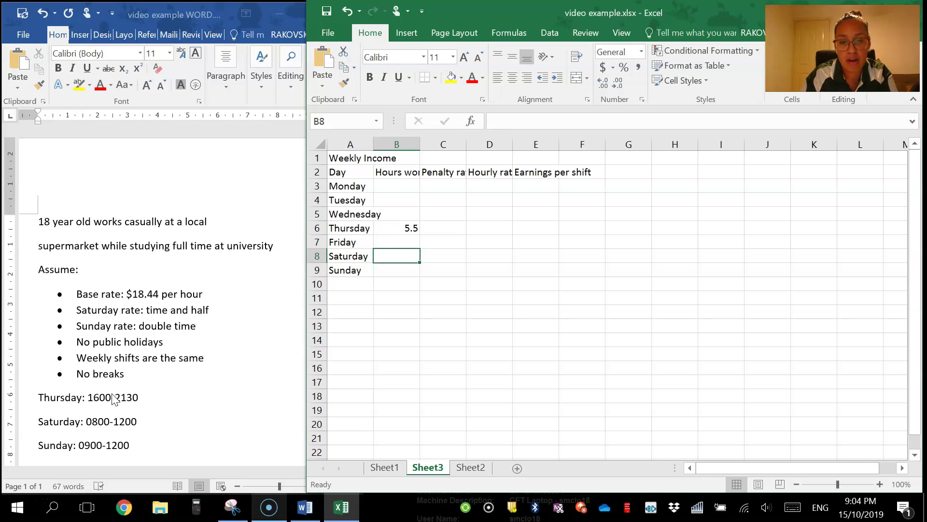
type("4")
key("Return")
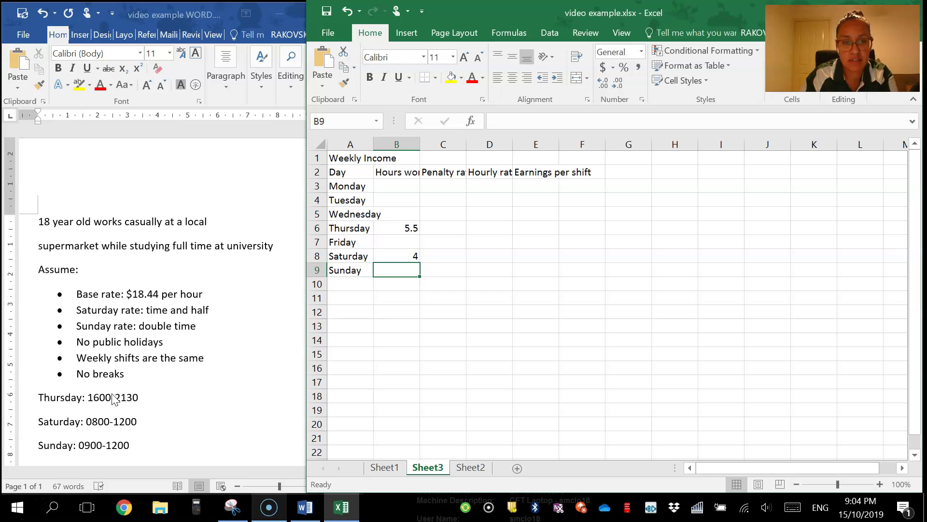
type("3")
key("Tab")
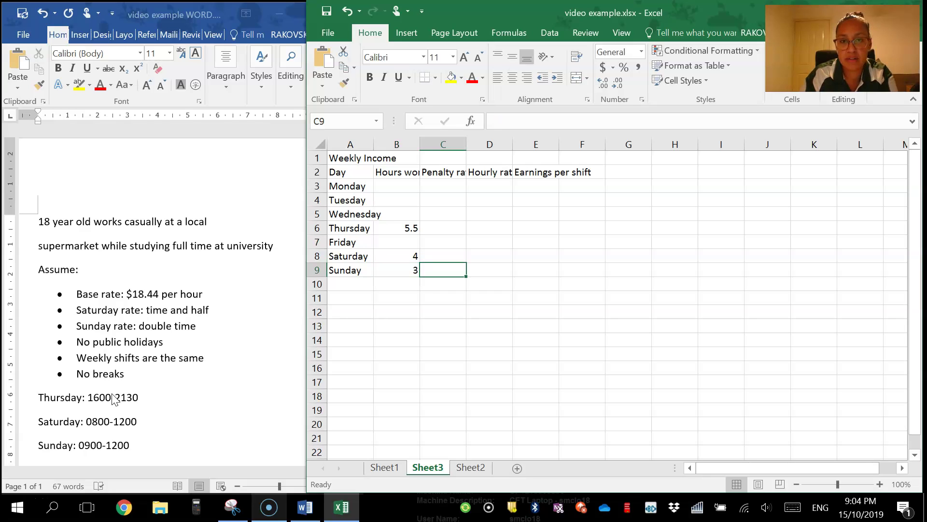
Enter penalty rates of 1, 1.5 and 2 for Thursday, Saturday and Sunday
key("Up")
key("Up")
key("Up")
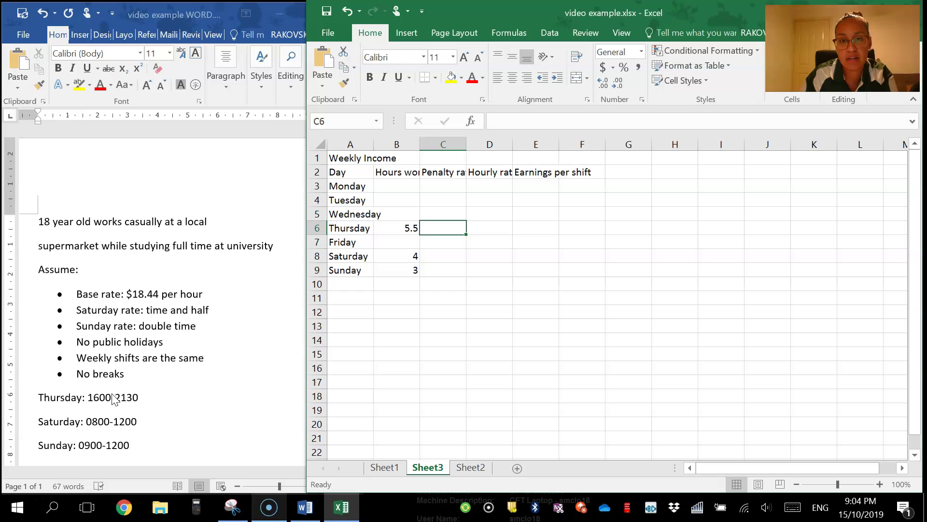
type("1")
key("Return")
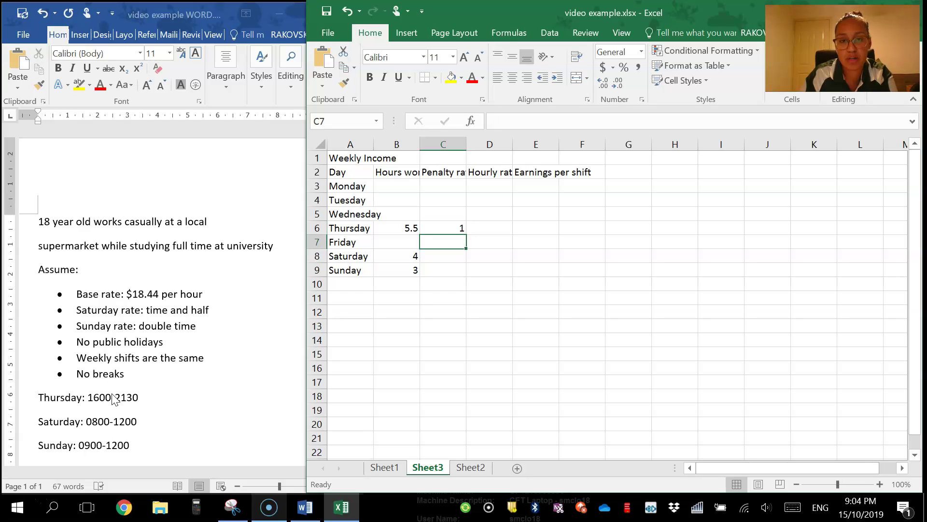
key("Down")
type("1.5")
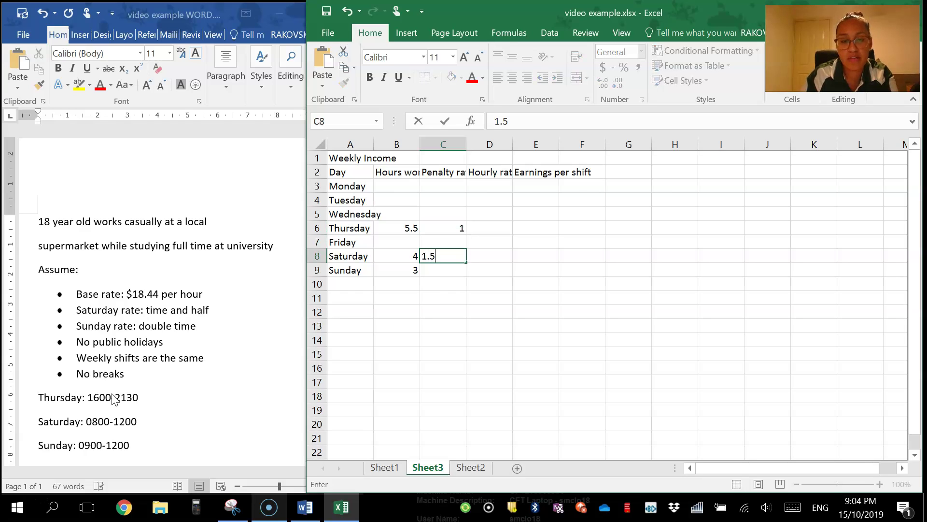
key("Return")
type("2")
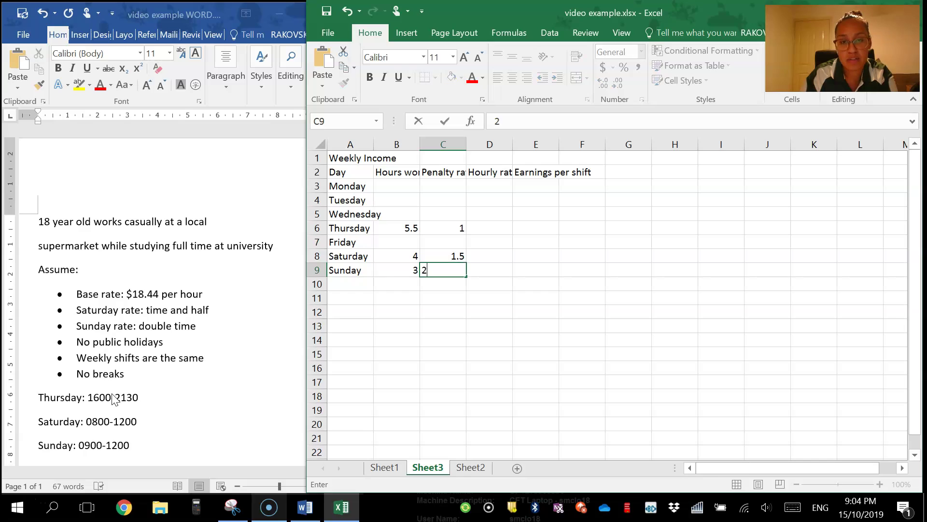
key("Tab")
key("Up")
key("Up")
key("Up")
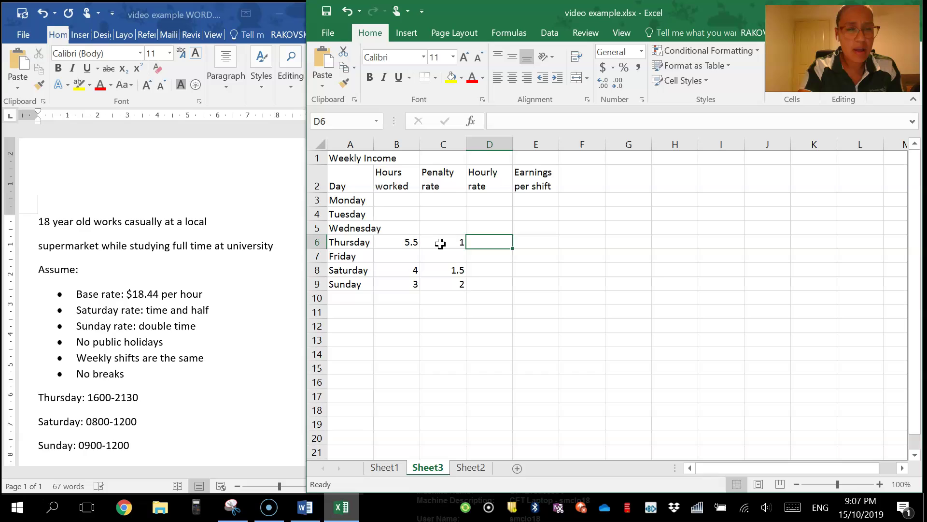
Insert a blank row above Monday so the weekdays shift to rows 4–10
left_click(318, 200)
right_click(318, 201)
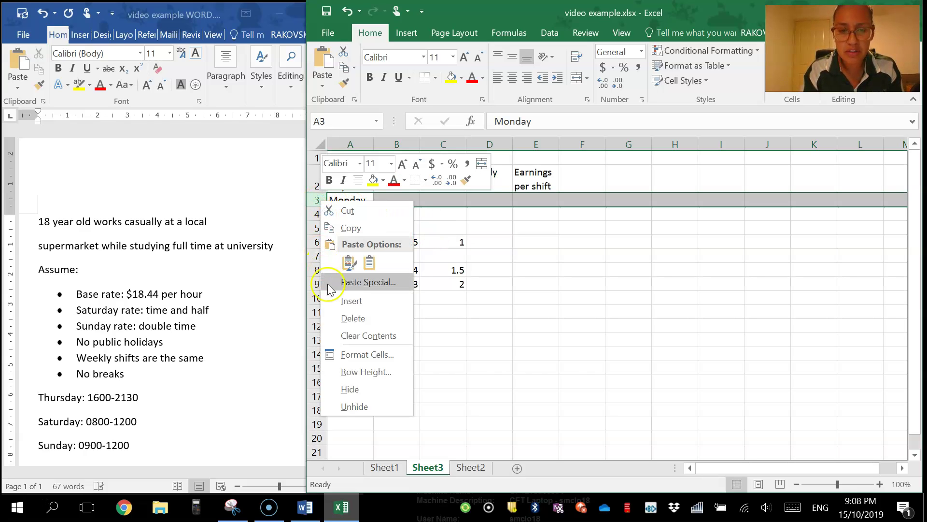
left_click(331, 300)
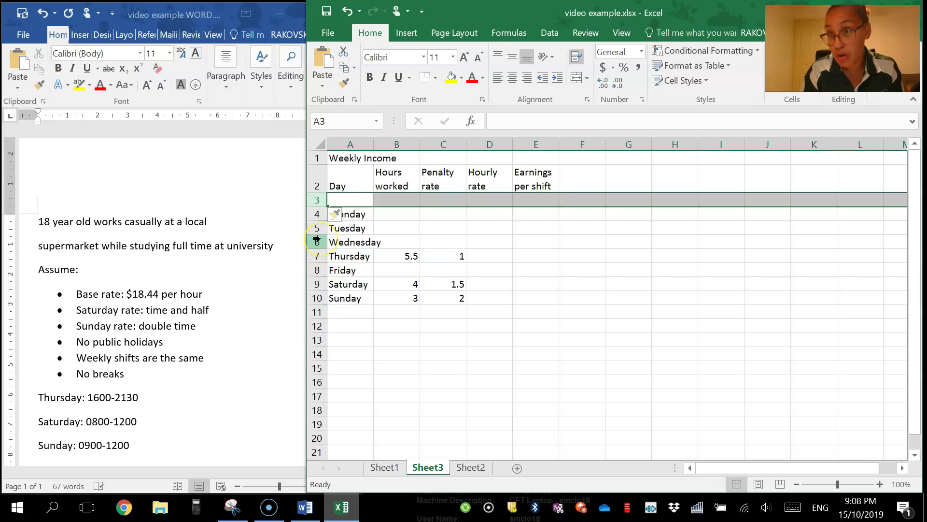
right_click(315, 198)
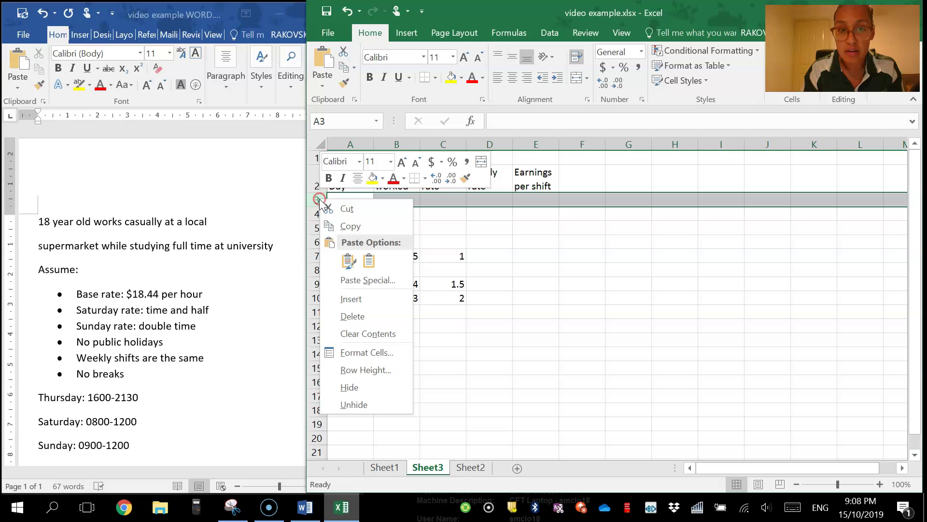
left_click(364, 304)
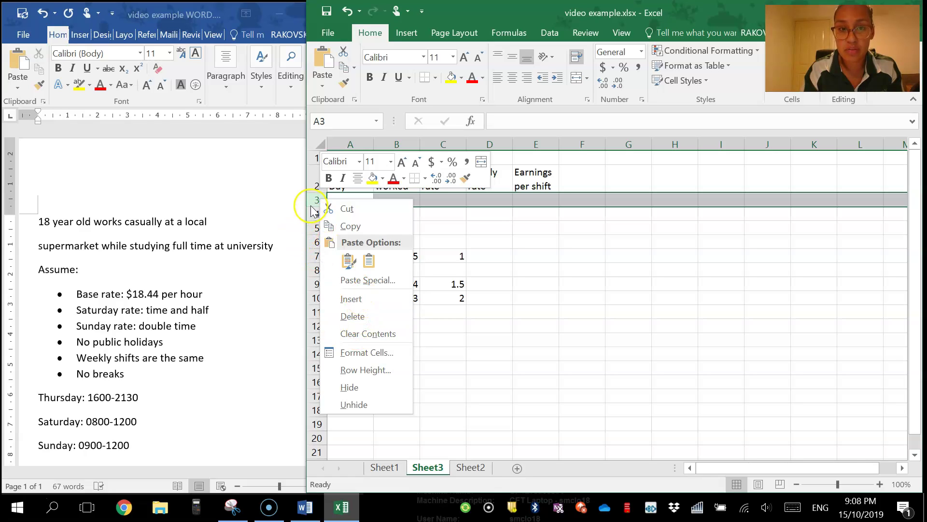
left_click(438, 199)
left_click(492, 199)
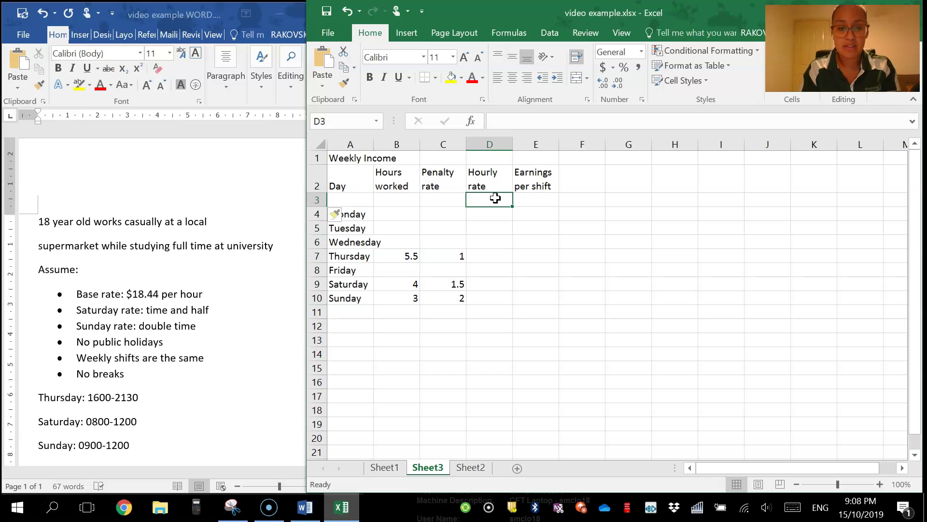
Enter 18.44 as the base hourly rate in D3, then begin a formula in D7
type("18.44")
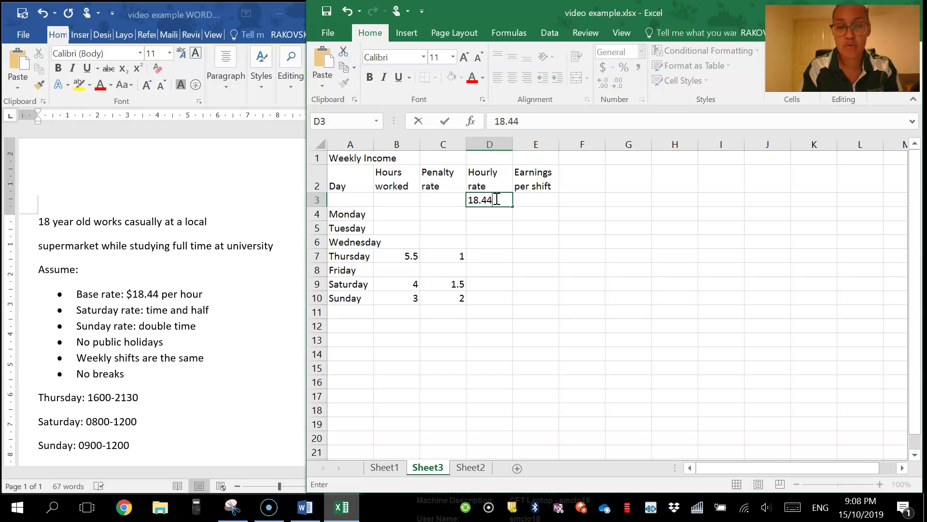
key("Return")
left_click(495, 198)
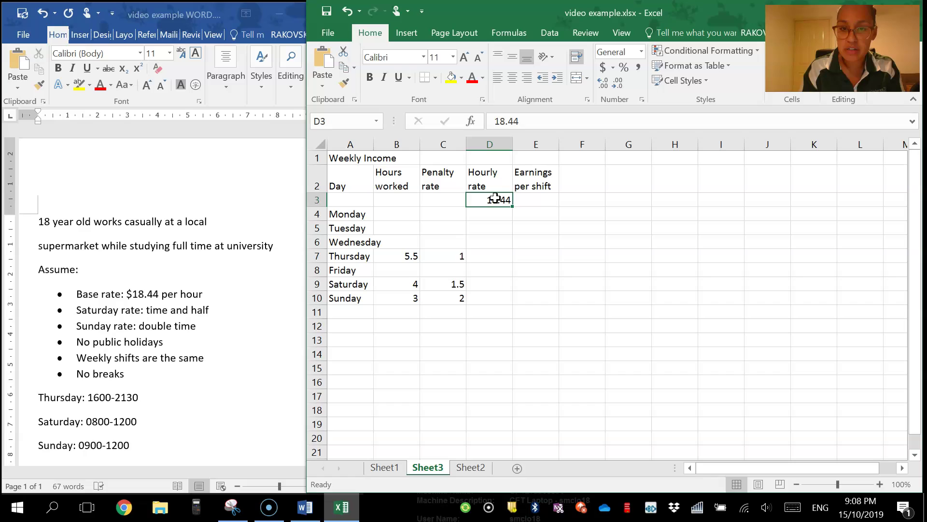
left_click(503, 200)
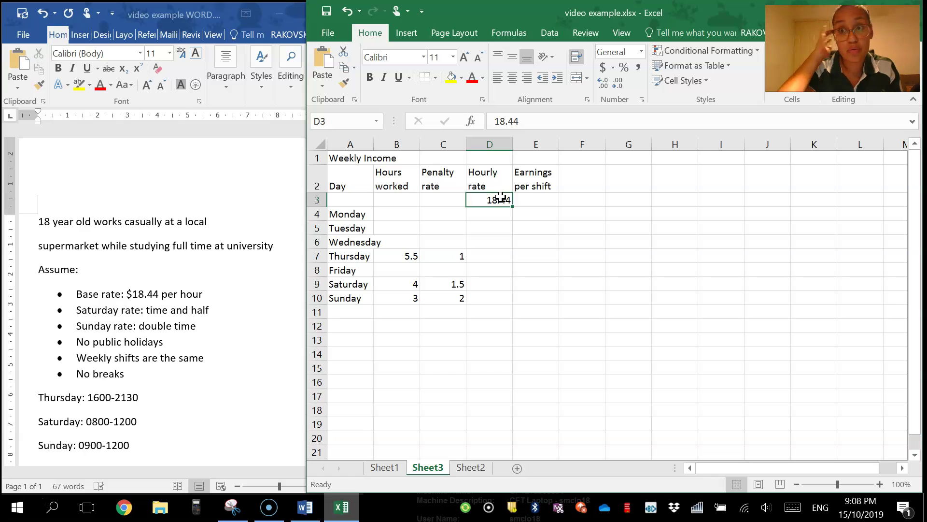
left_click(489, 252)
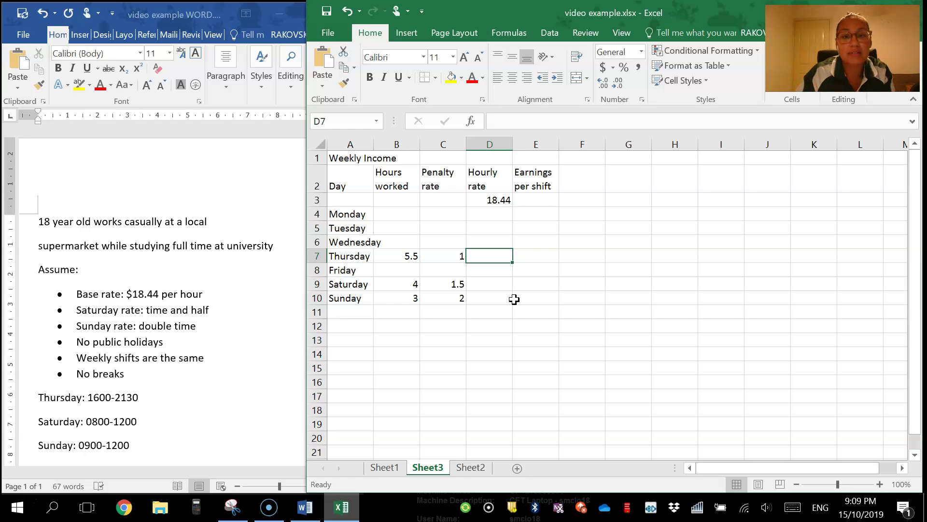
left_click(495, 258)
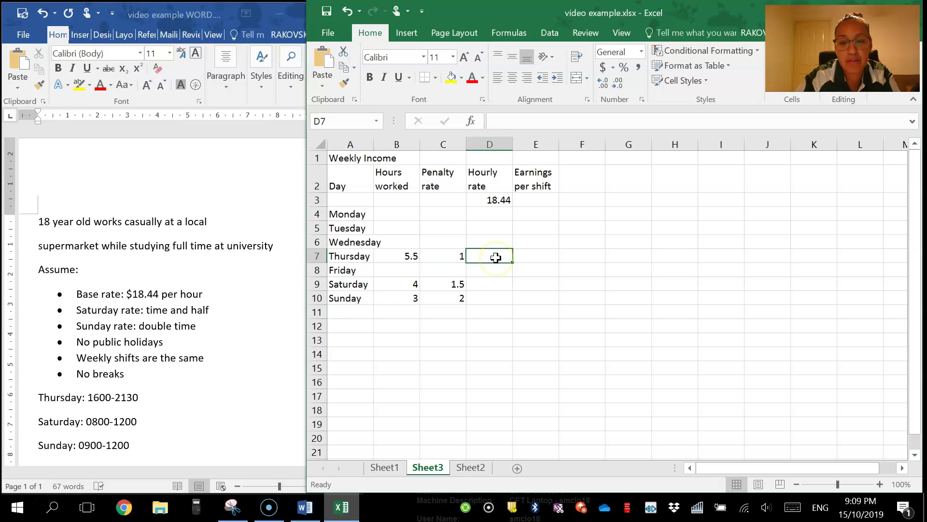
type("=")
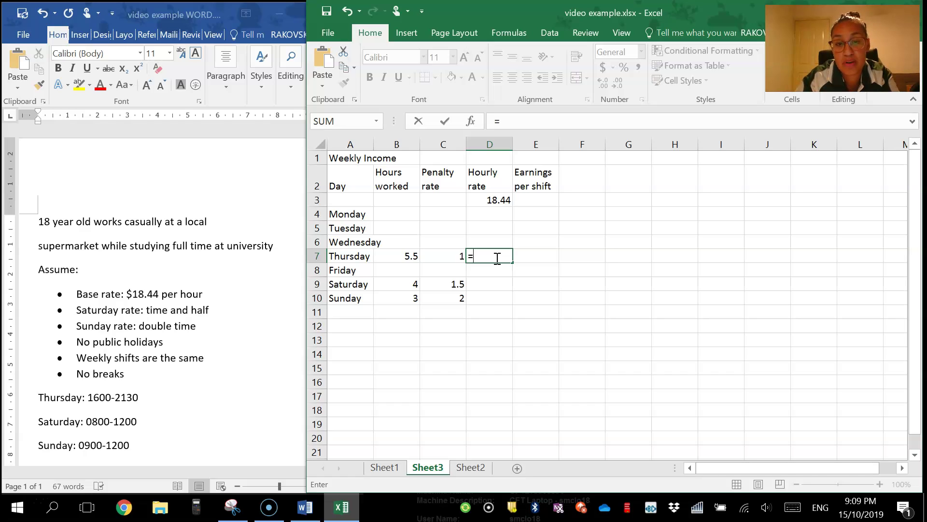
Enter Thursday's hourly rate formula =C7*D3 in D7
type("b")
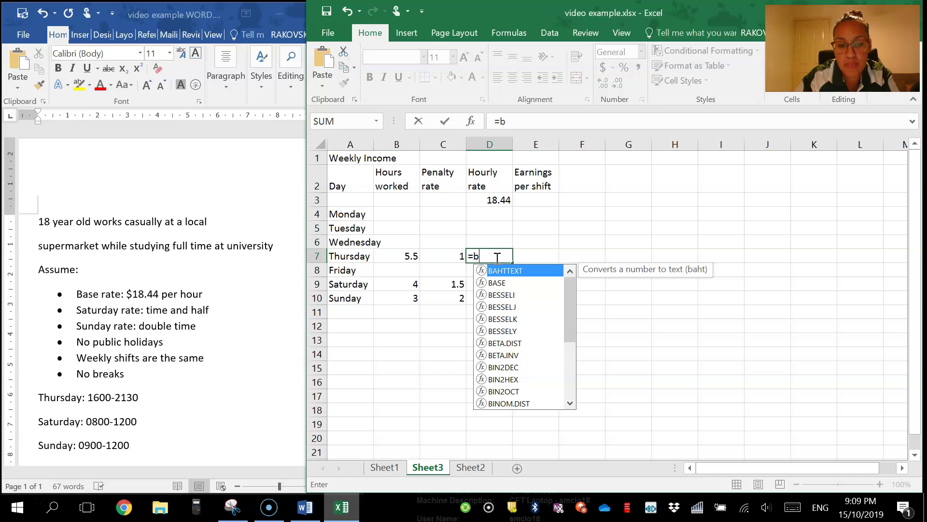
type("6")
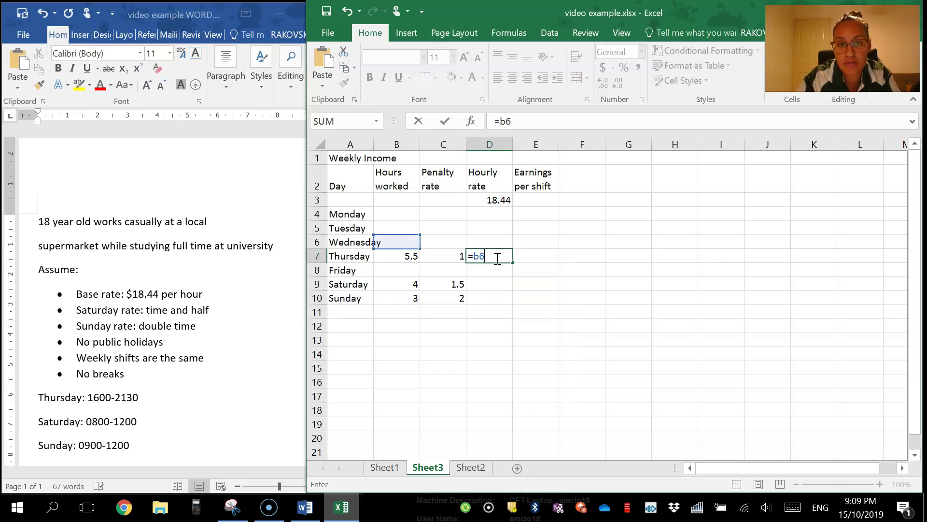
key("BackSpace")
type("7")
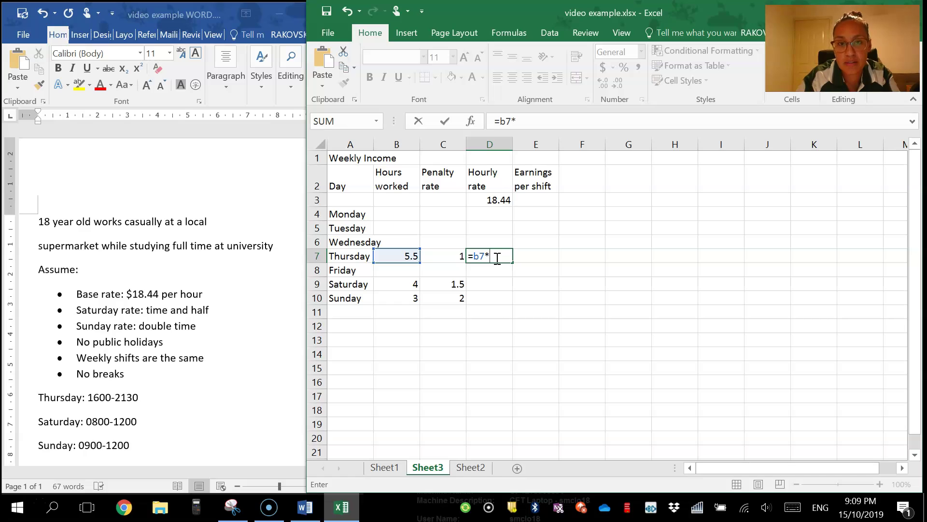
type("*")
key("BackSpace")
key("BackSpace")
key("BackSpace")
type("c7")
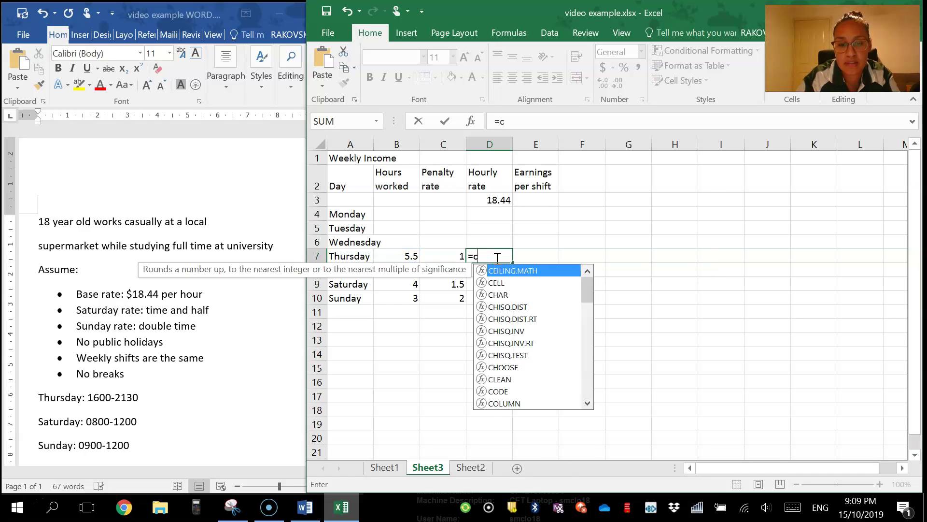
left_click(498, 258)
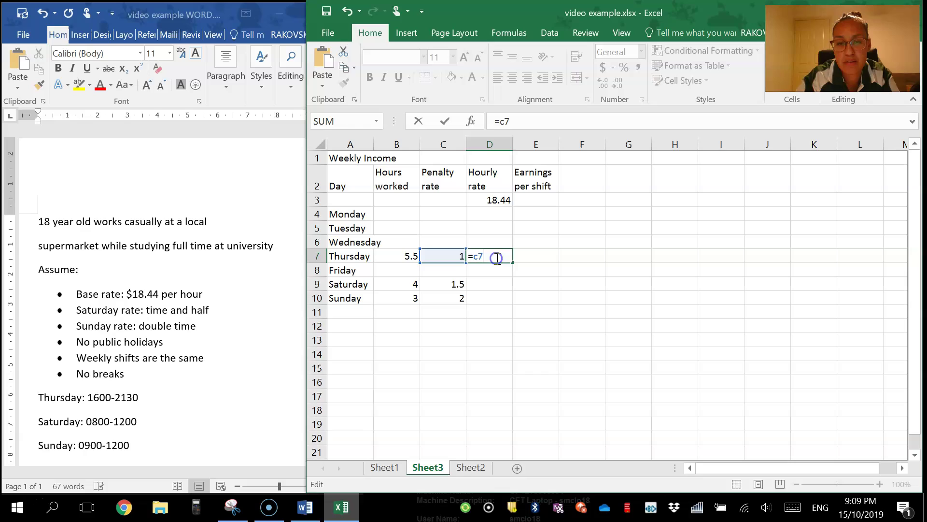
type("*")
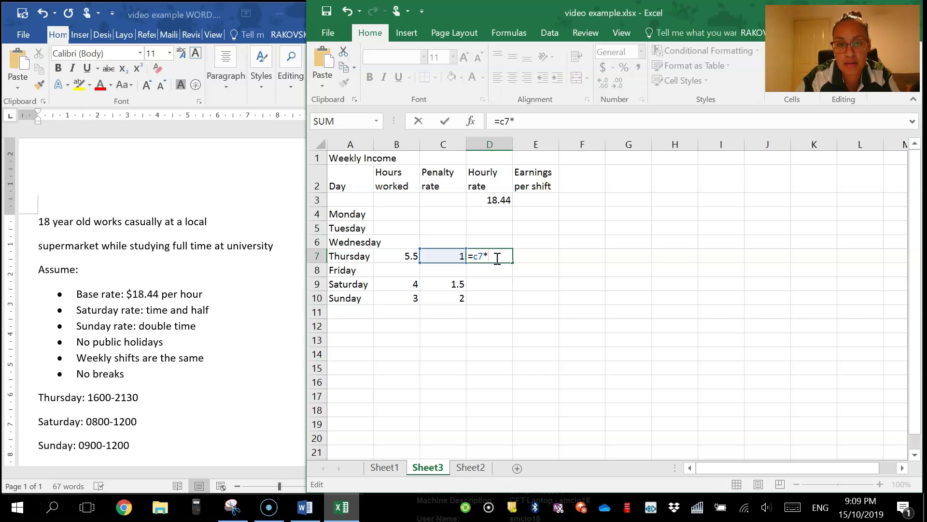
type("d3")
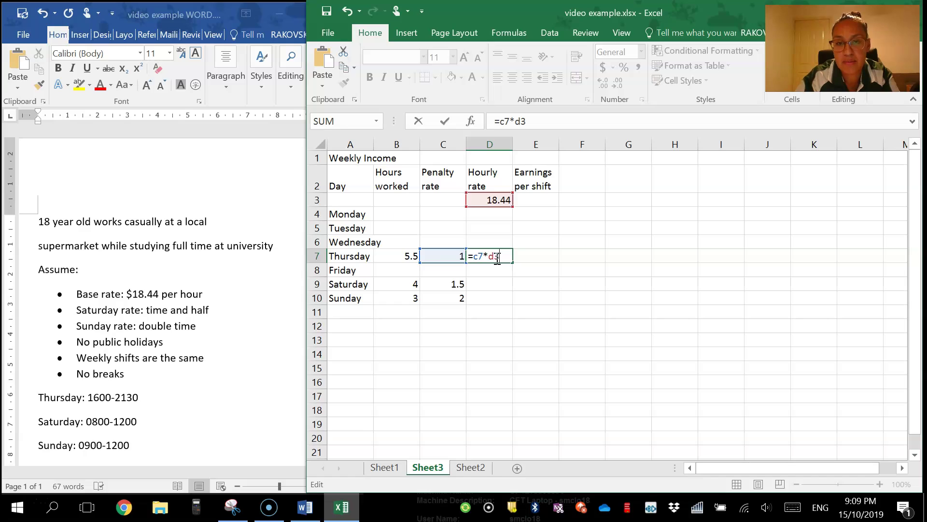
key("Return")
Make the base-rate reference absolute so D7 reads =C7*$D$3
left_click(497, 255)
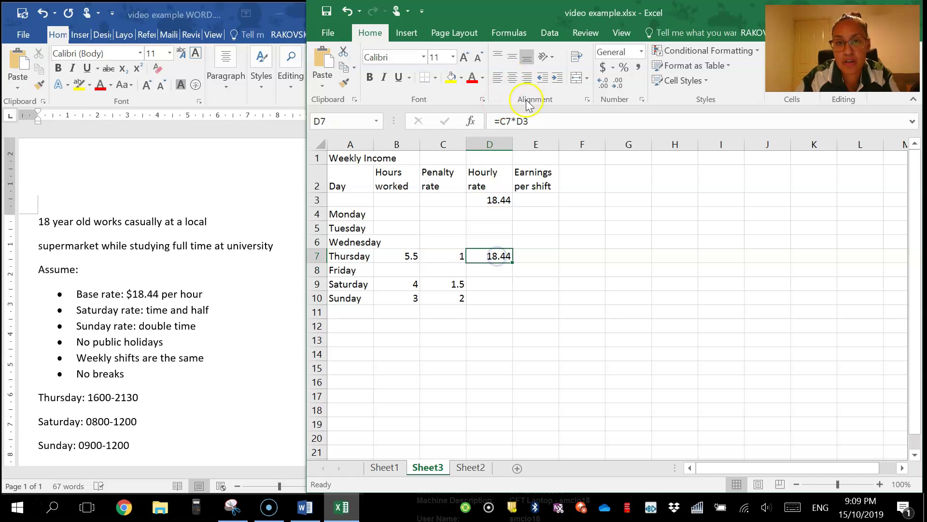
left_click(511, 121)
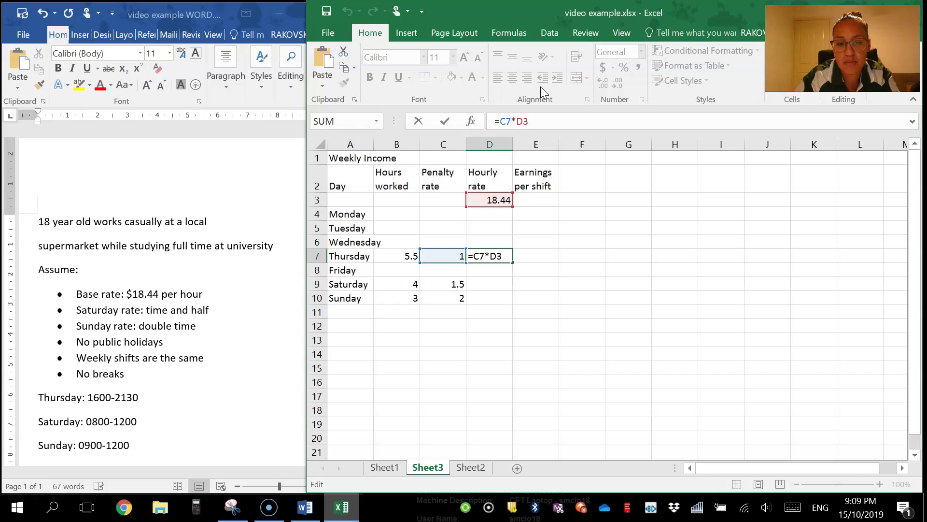
left_click(529, 121)
key("F4")
key("F4")
key("F4")
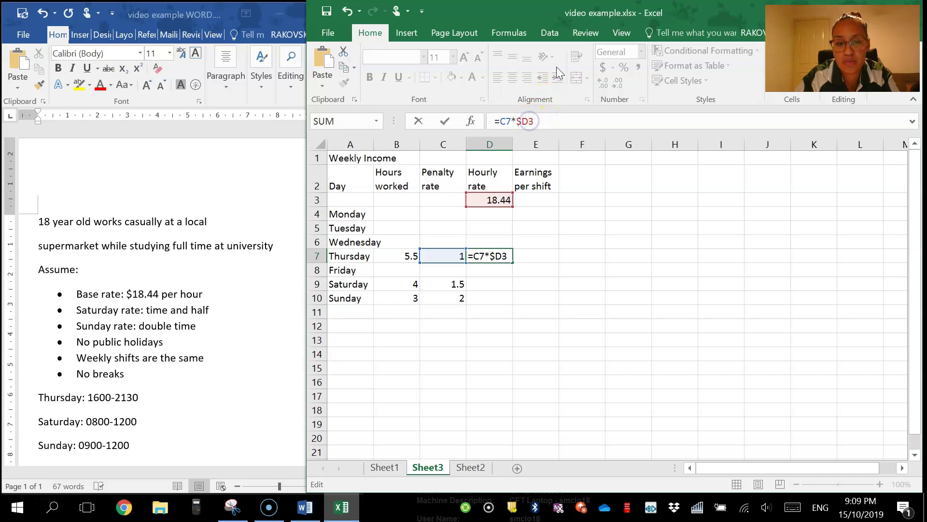
type("$")
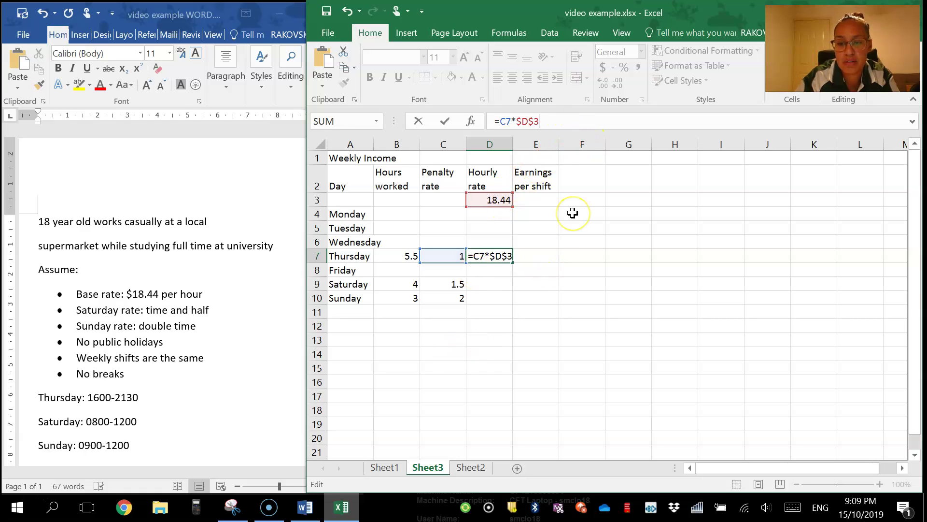
Fill the hourly-rate formula from D7 down to D10 for Thursday through Sunday
key("Return")
left_click(499, 256)
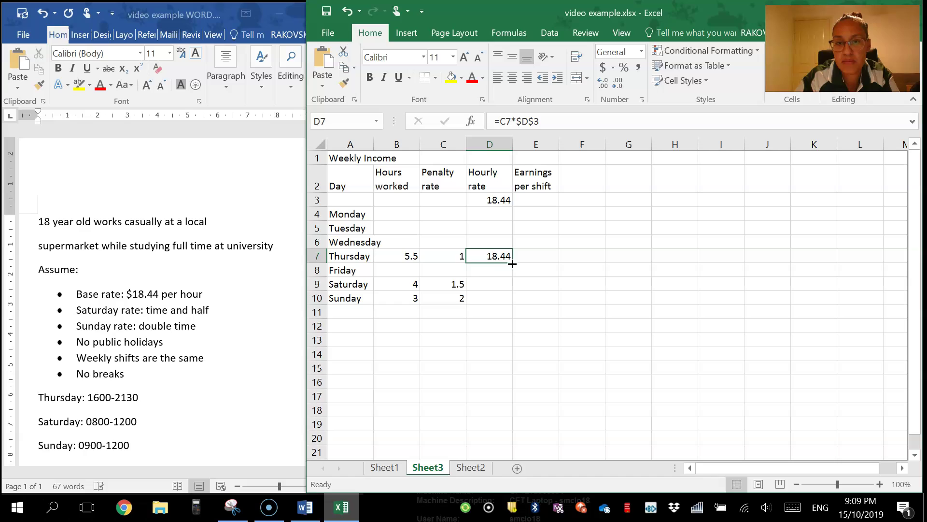
left_click_drag(513, 264, 513, 302)
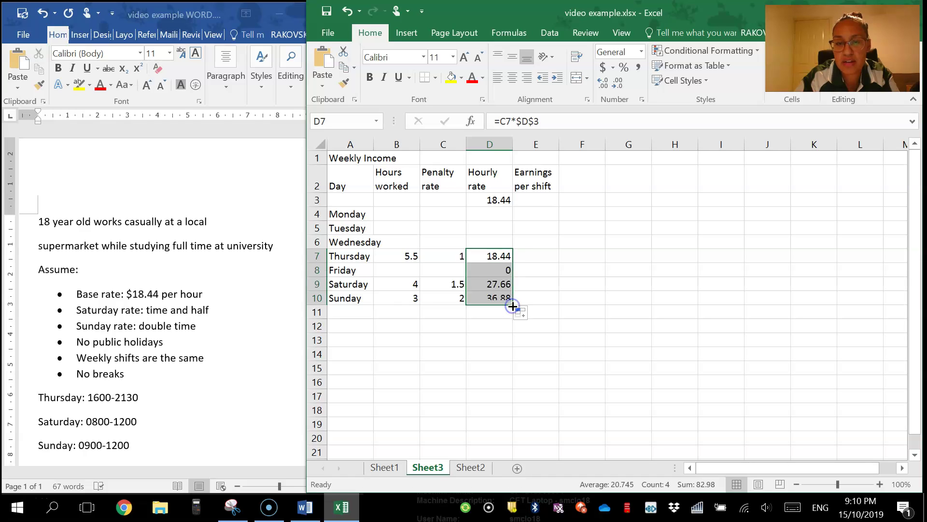
Check D9's copied formula and undo the accidental edit, keeping =C9*$D$3
left_click(495, 282)
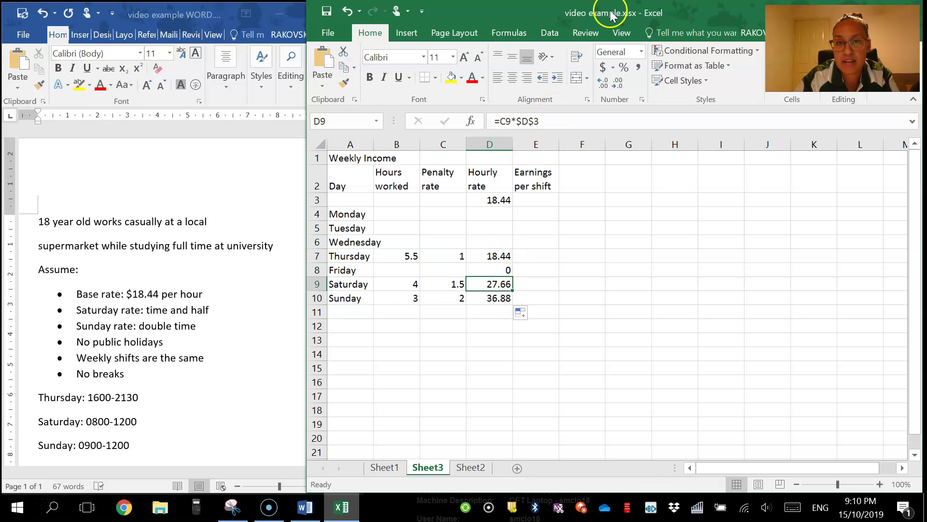
double_click(548, 122)
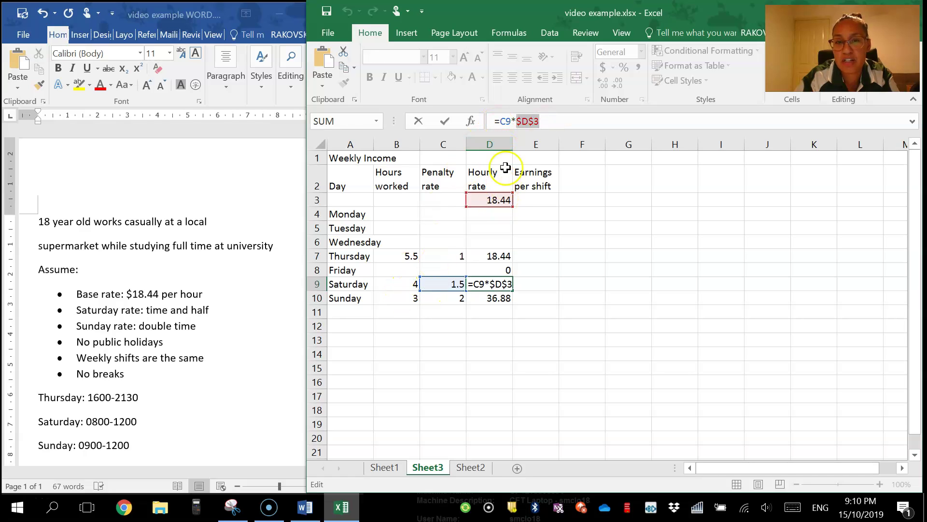
left_click(506, 216)
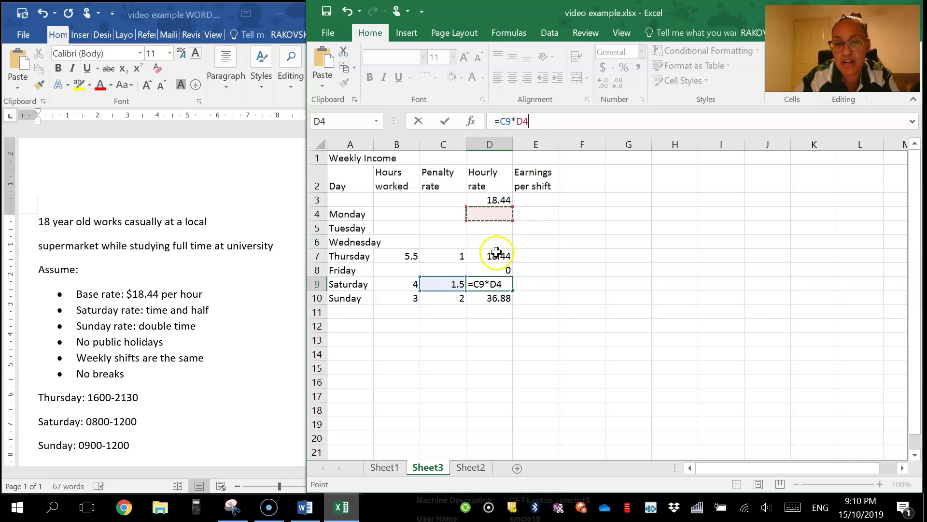
left_click(546, 118)
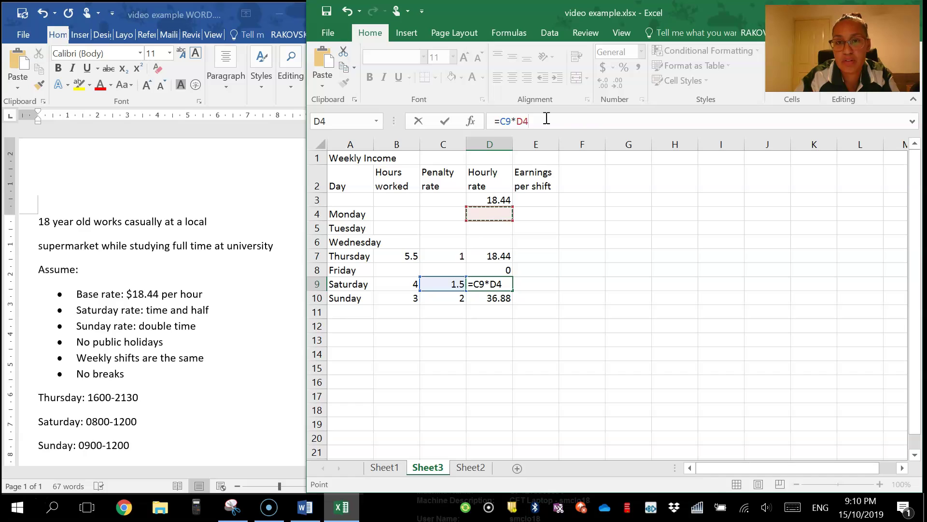
key("ctrl+z")
key("Return")
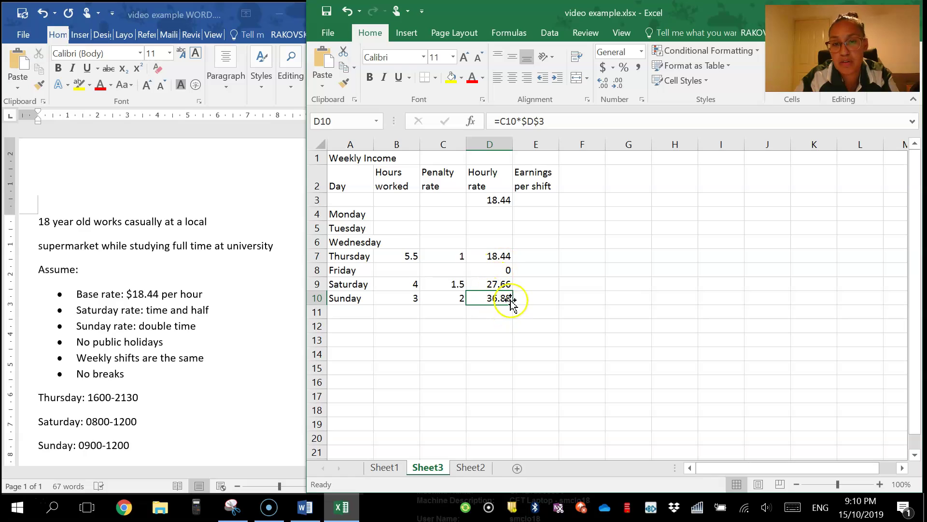
left_click(530, 253)
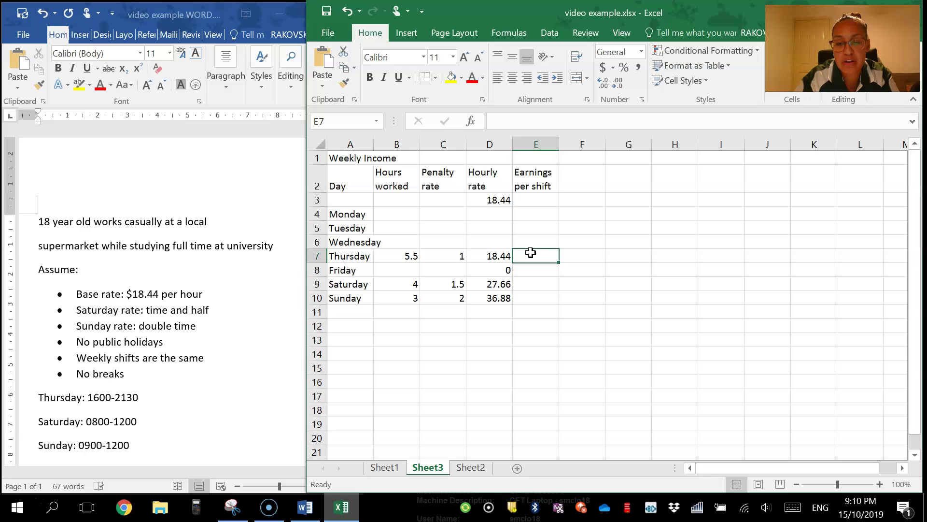
Enter the earnings formula =B7*D7 in E7 and fill it down to E10
type("=")
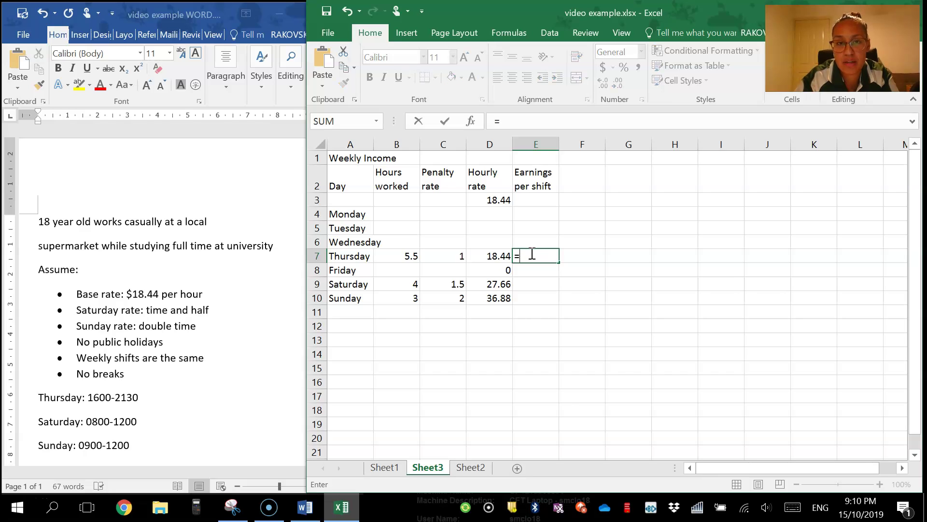
type("b7")
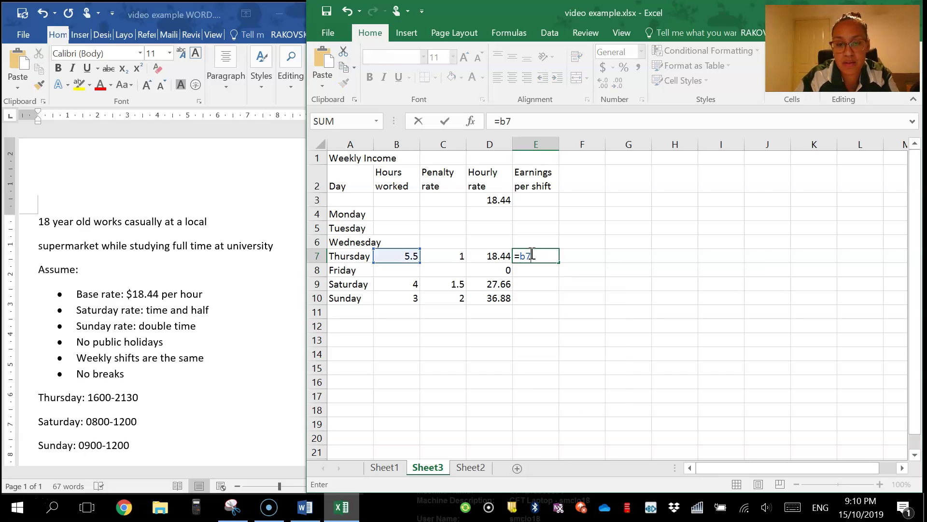
type("*d7")
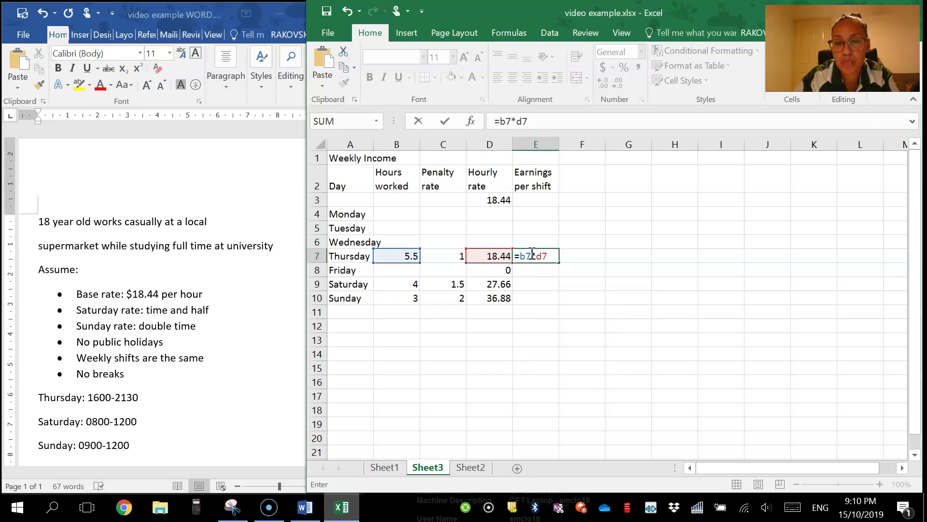
key("Return")
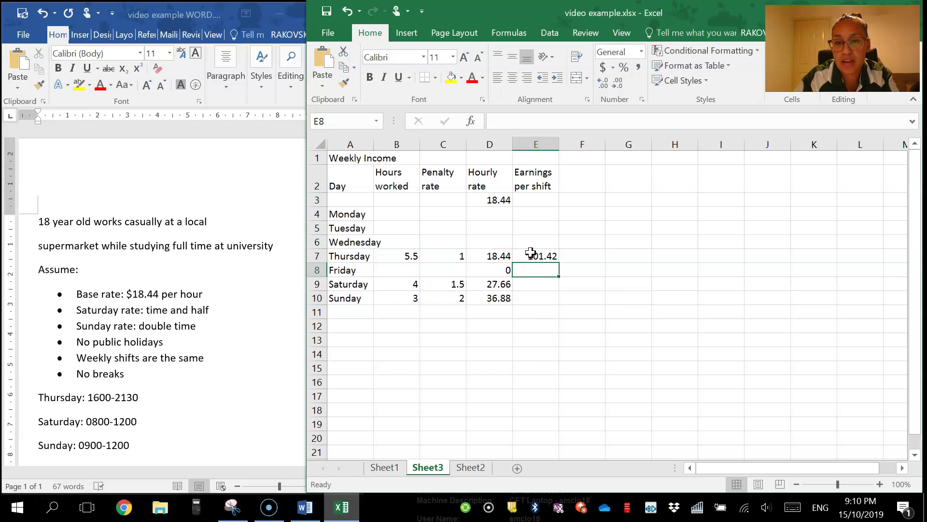
left_click(534, 255)
left_click_drag(558, 262, 554, 307)
Clear Friday's zero earnings and hourly rate in E8 and D8
left_click(549, 269)
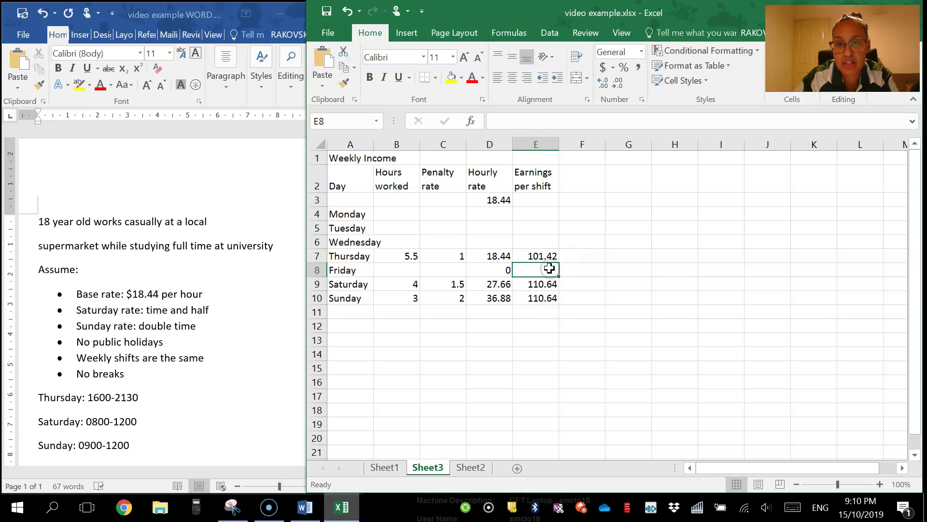
key("Delete")
left_click(504, 270)
key("Delete")
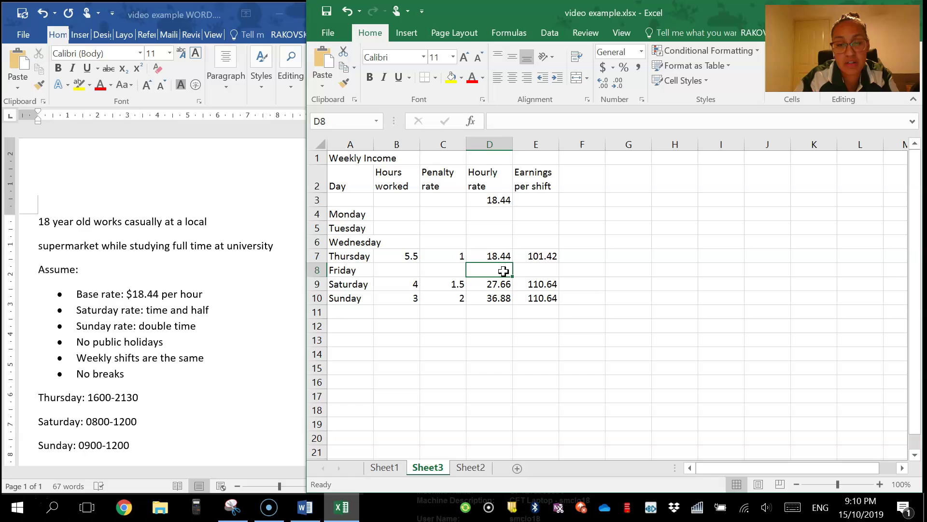
left_click(543, 313)
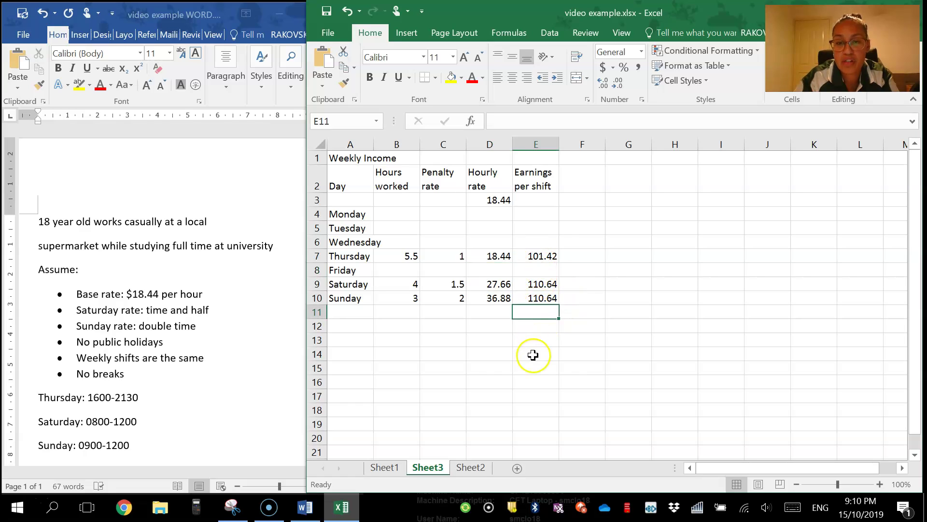
Label D11 'Total', correcting the lowercase t to a capital
left_click(495, 314)
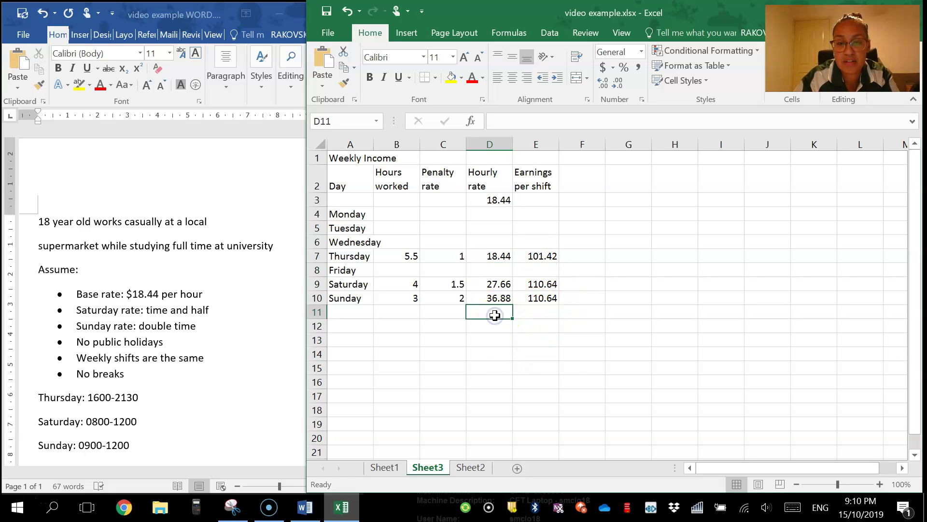
type("total")
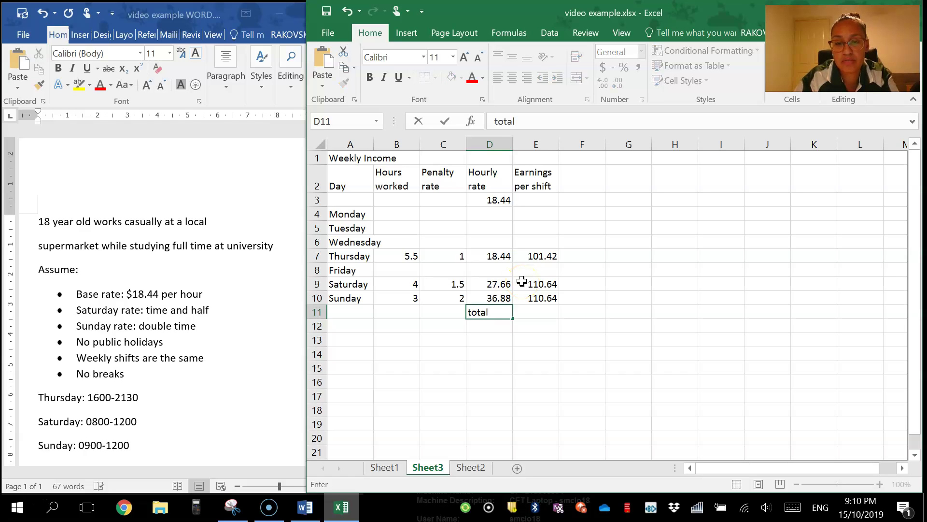
key("Tab")
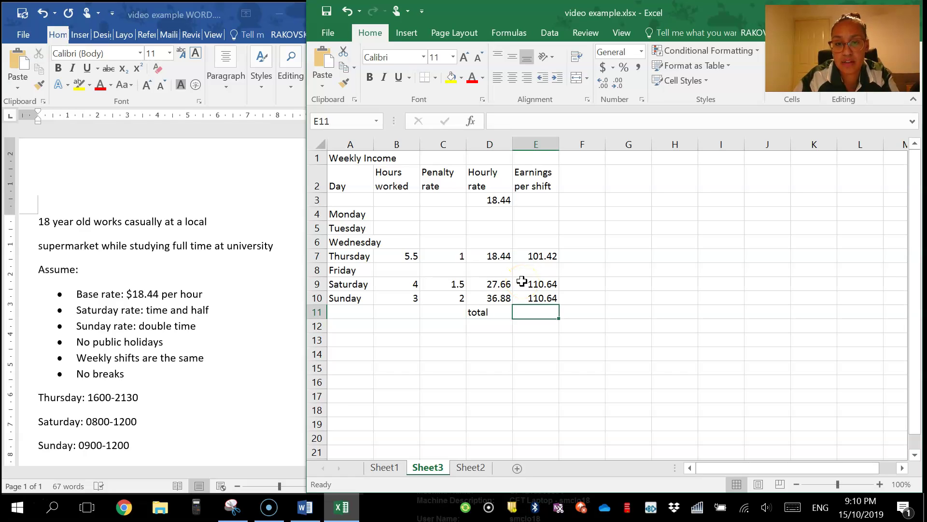
left_click(480, 303)
left_click(485, 313)
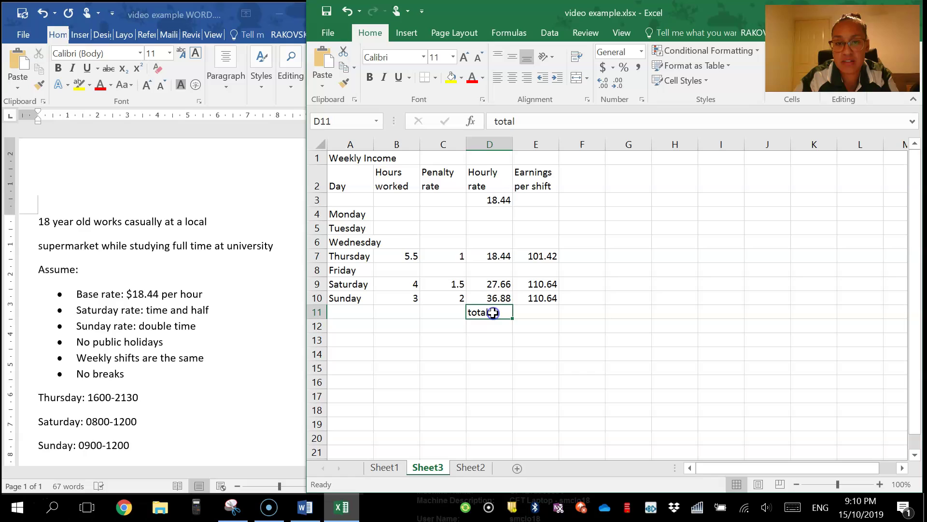
left_click(497, 121)
key("BackSpace")
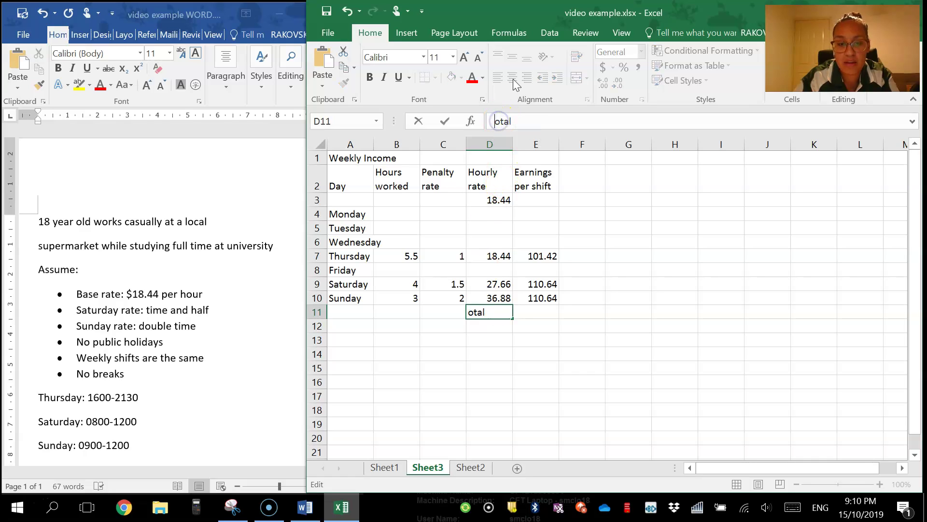
type("T")
key("Return")
key("Up")
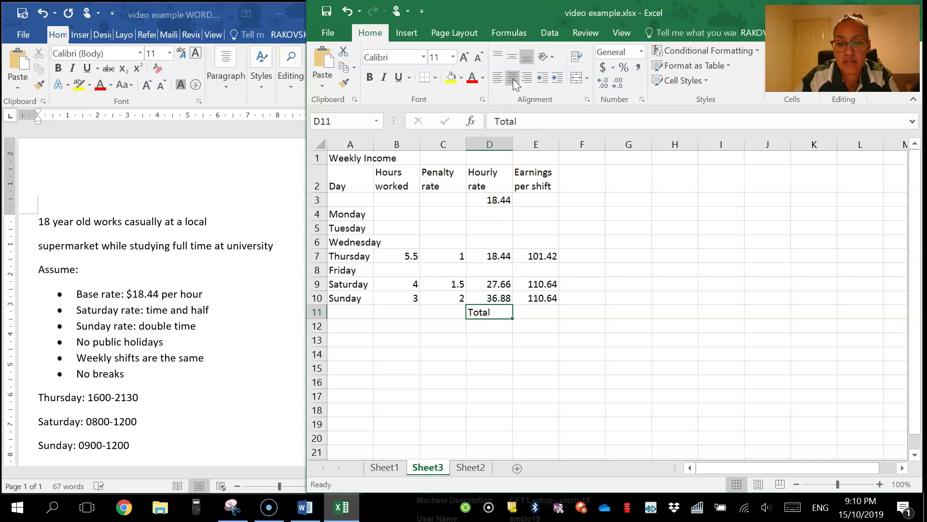
key("Right")
Enter =SUM(E7:E10) in E11 for a weekly earnings total of 322.7
type("=")
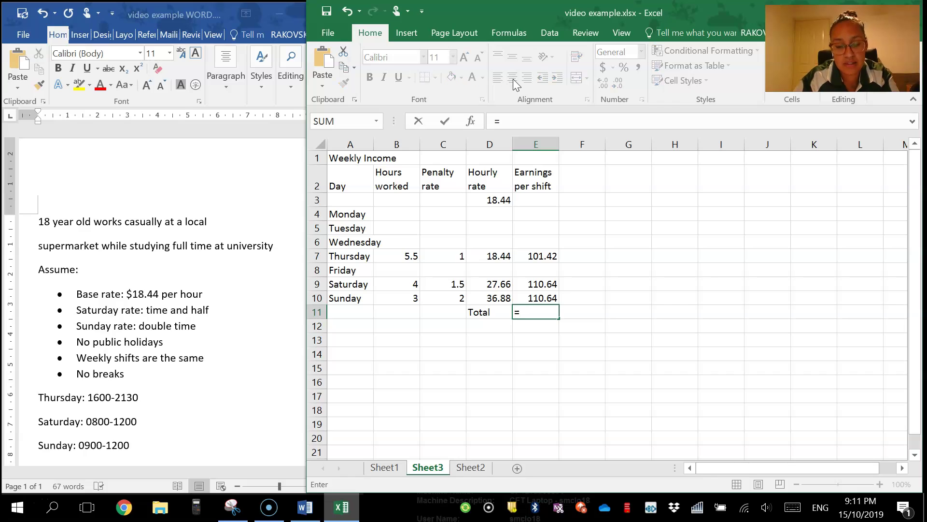
type("sum")
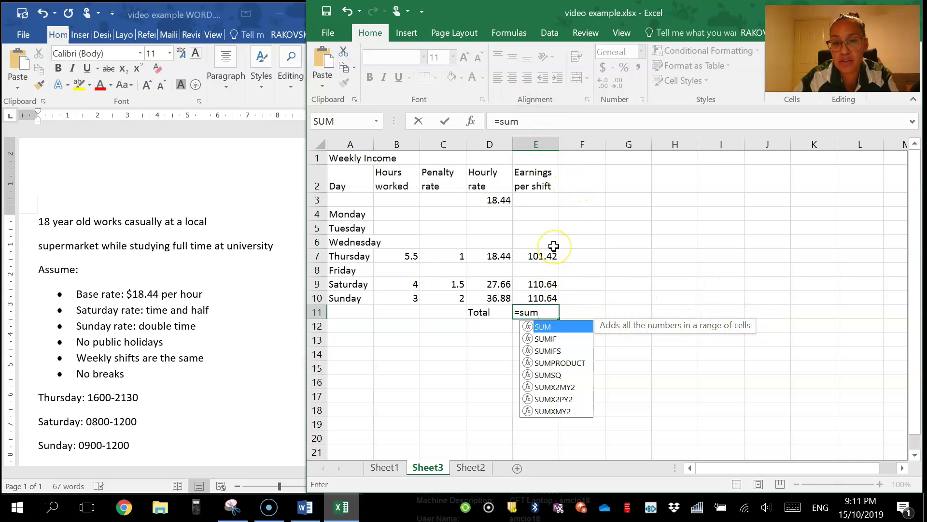
type("(")
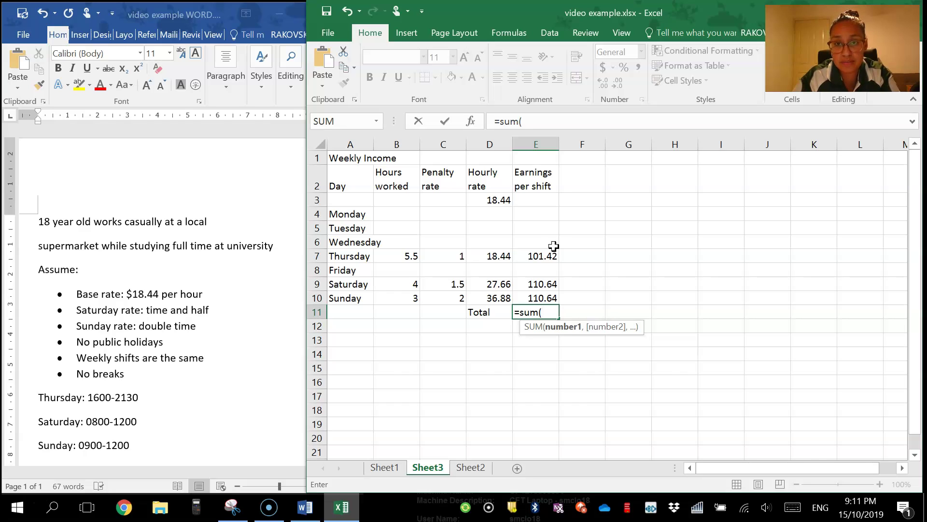
left_click_drag(551, 252, 542, 303)
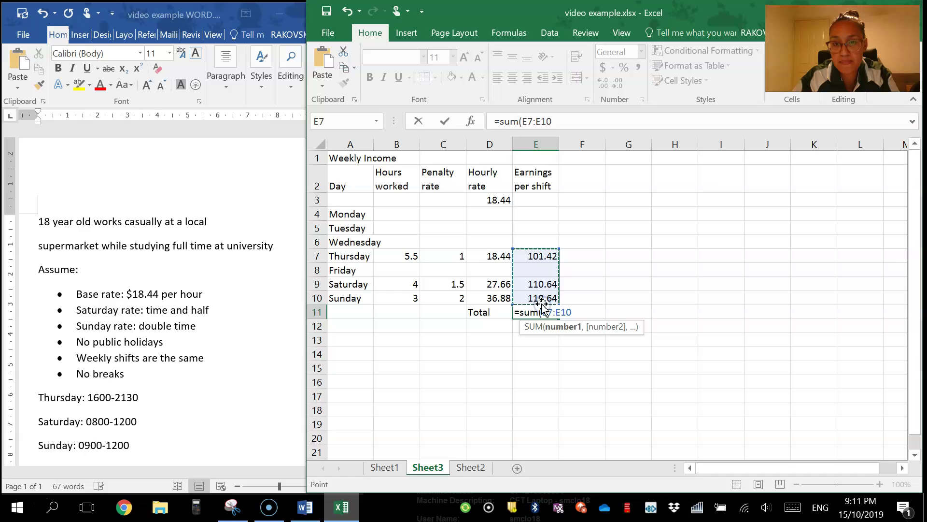
type(")")
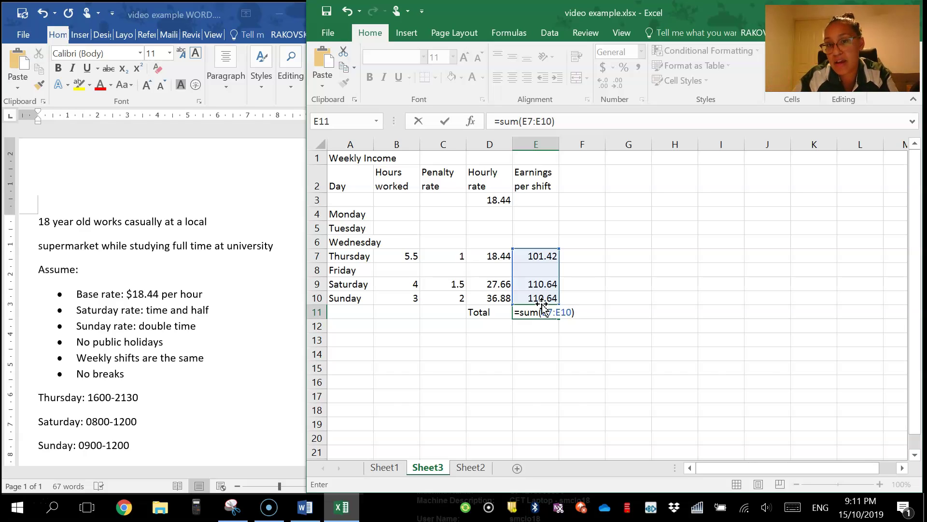
key("Return")
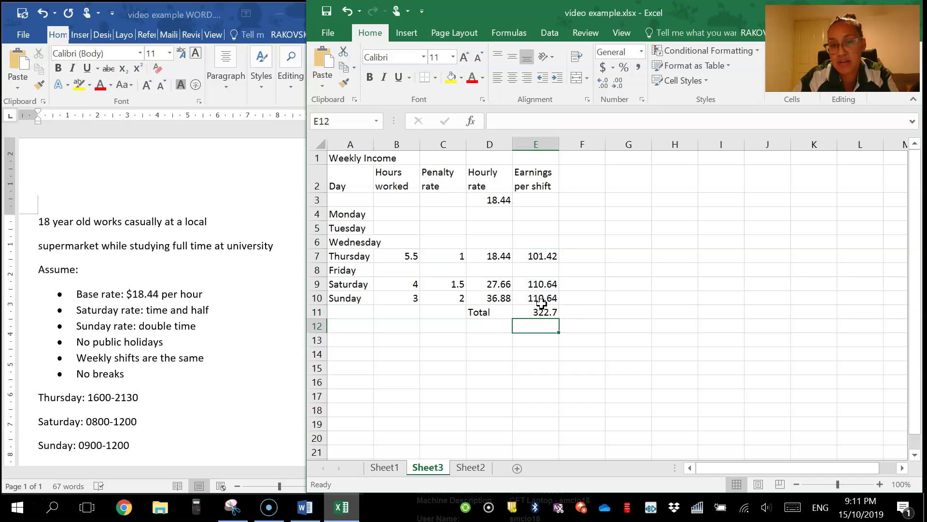
left_click(542, 311)
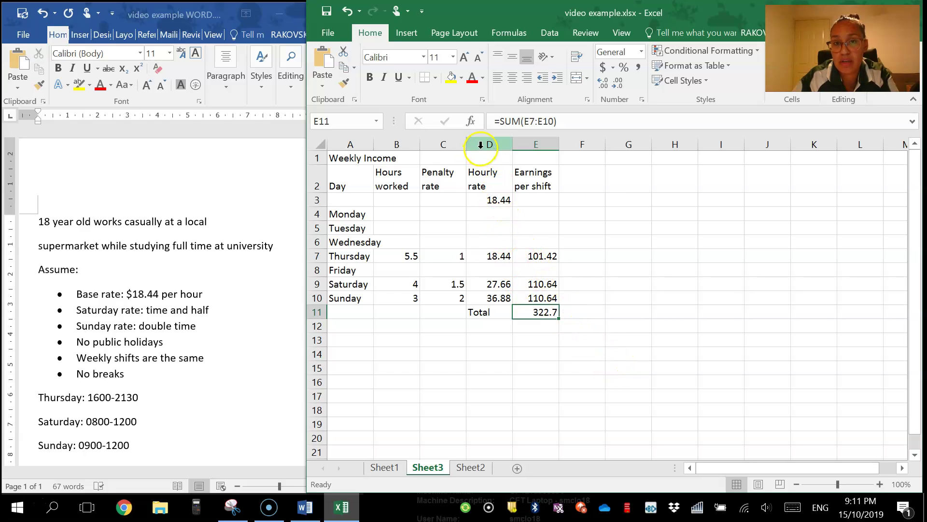
Apply Currency format to D3:E11 so rates and earnings show dollars, e.g. $18.44 and $322.70
left_click_drag(483, 200, 539, 313)
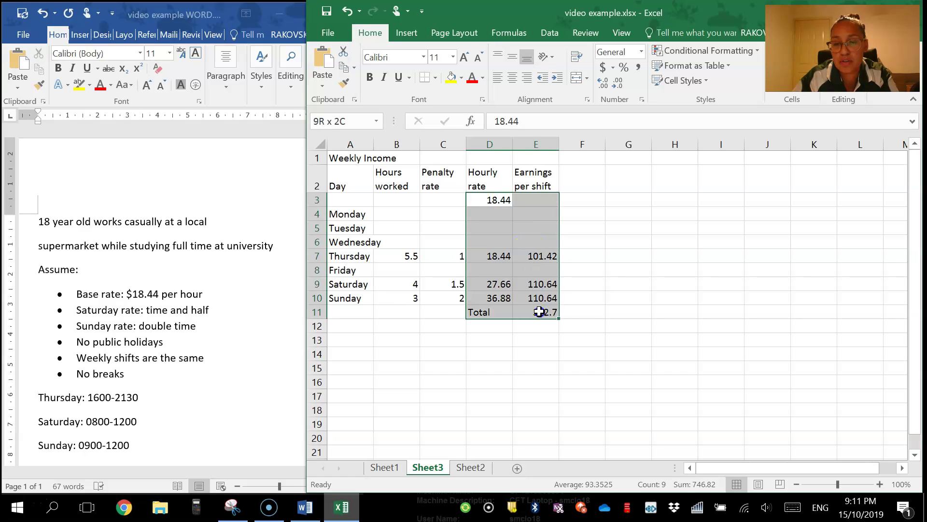
right_click(529, 200)
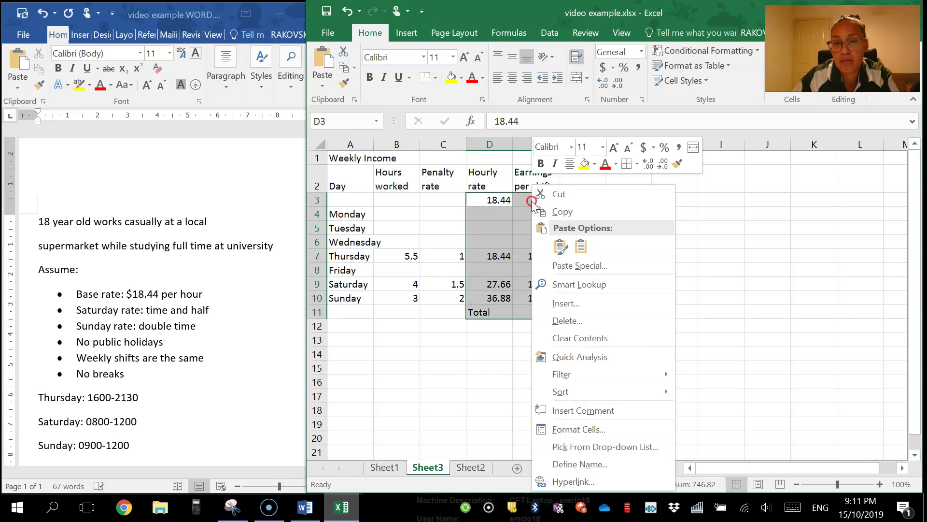
left_click(621, 428)
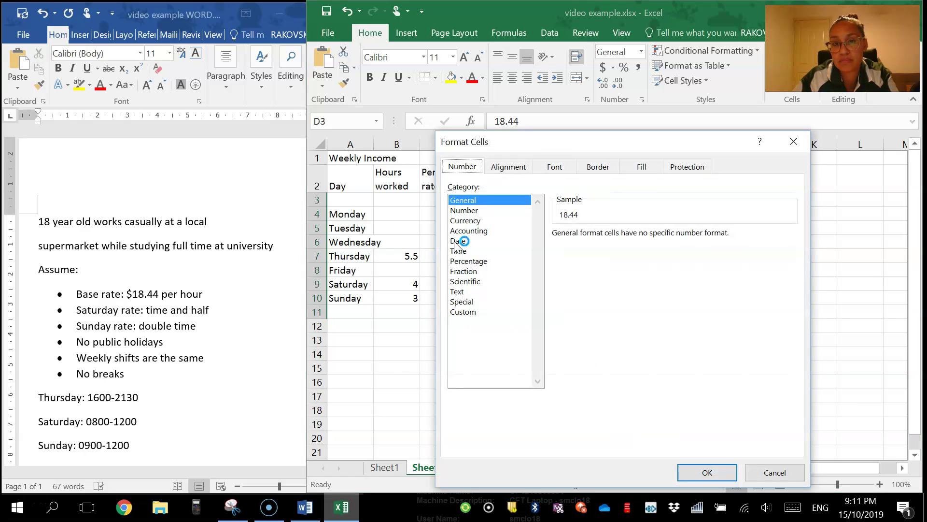
left_click(478, 222)
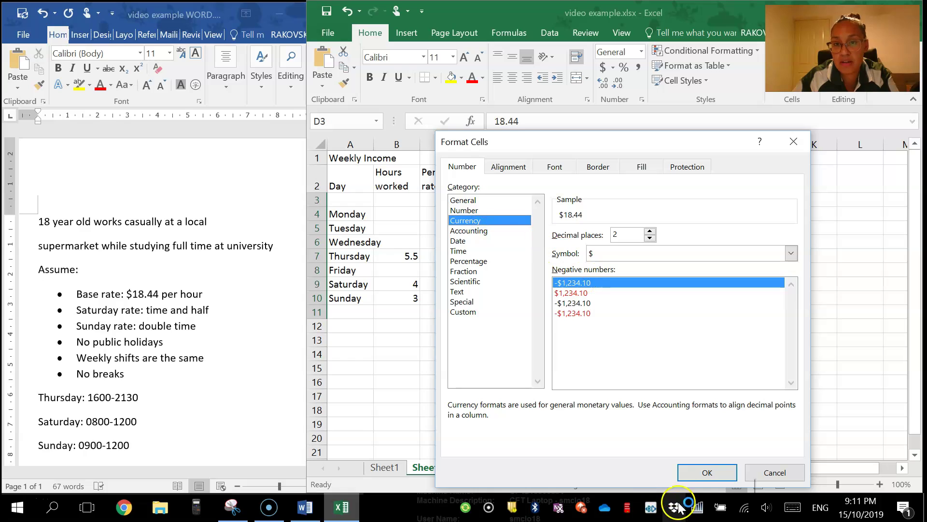
left_click(705, 472)
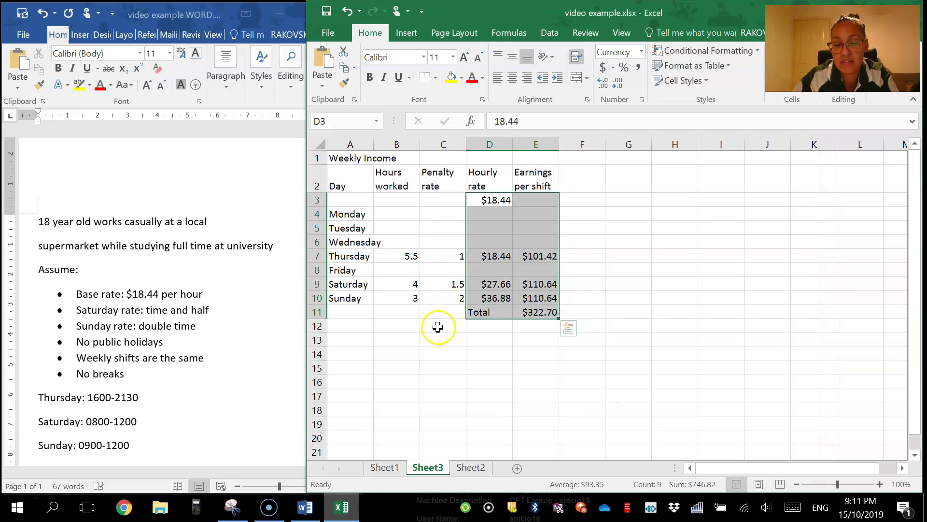
left_click(491, 331)
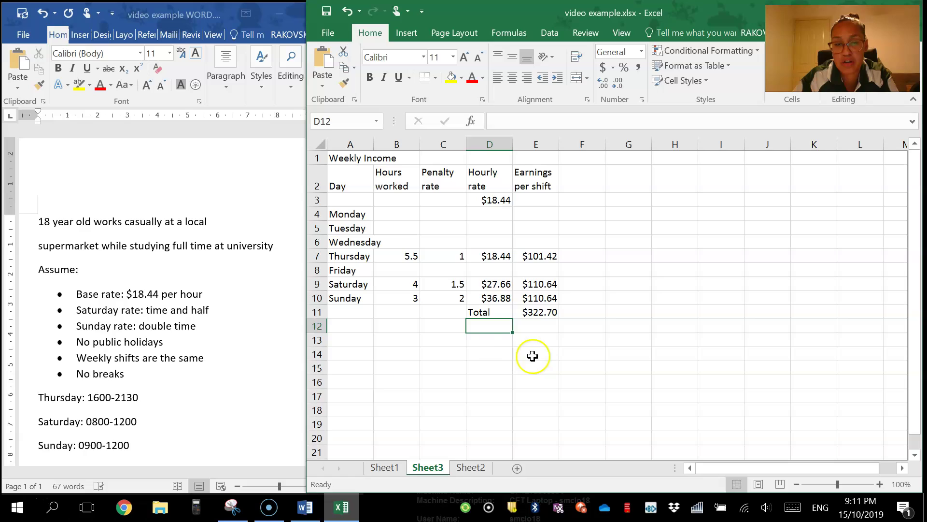
Enter the heading 'Income at different Intervals' in cell A13
left_click(368, 385)
left_click(381, 326)
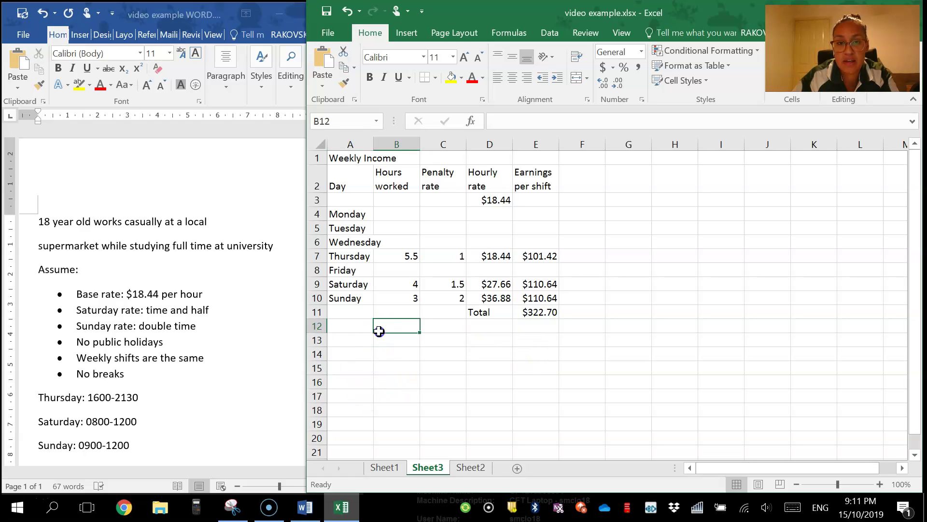
left_click(341, 350)
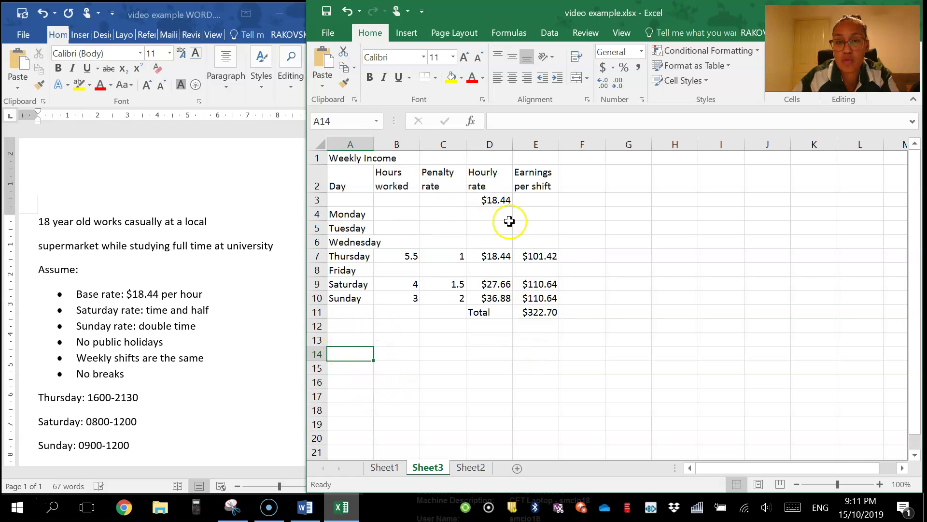
left_click(342, 337)
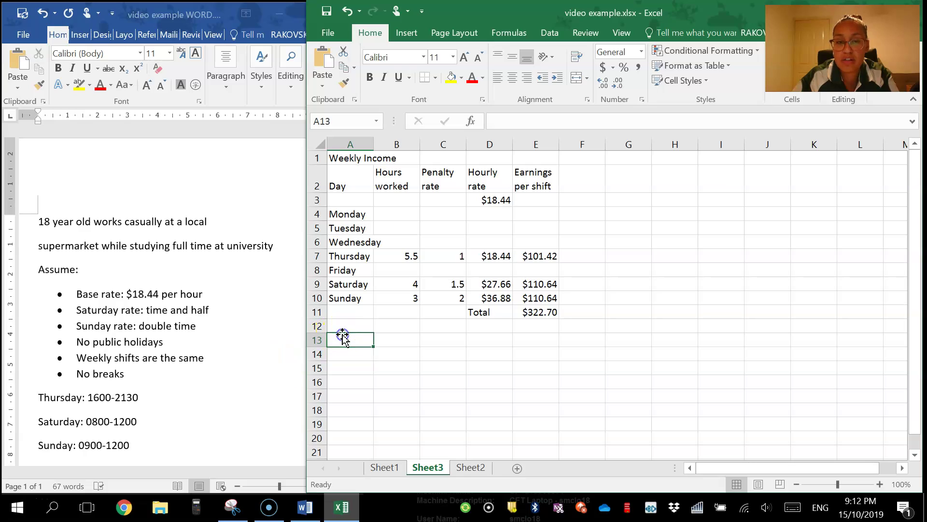
type("Inco")
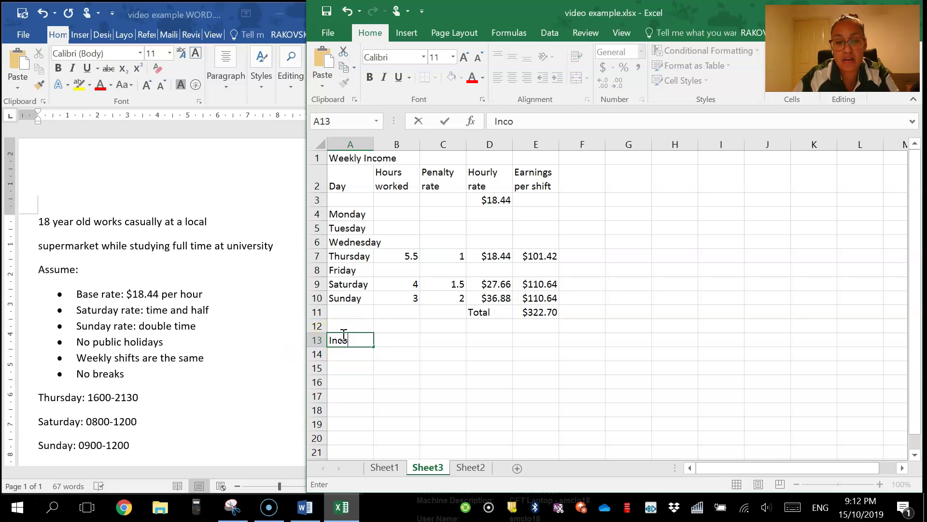
type("me at diff")
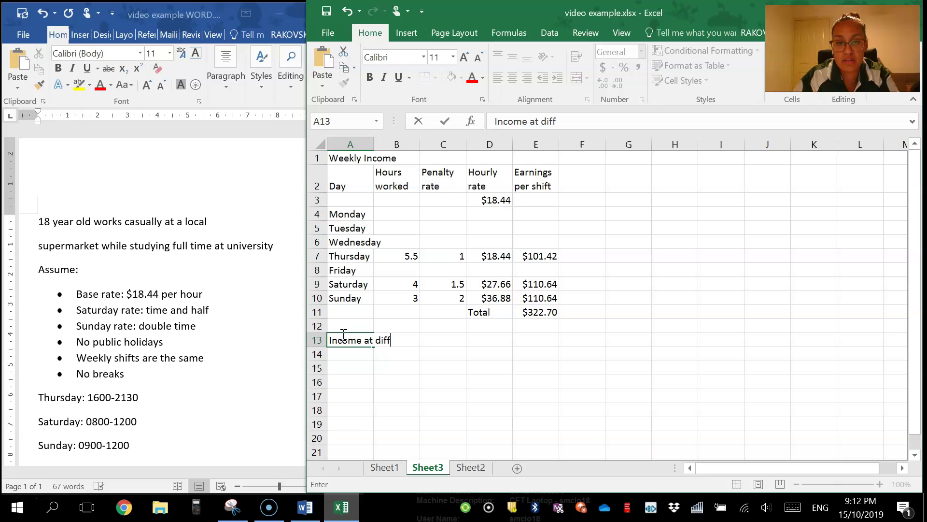
type("erent Intervals")
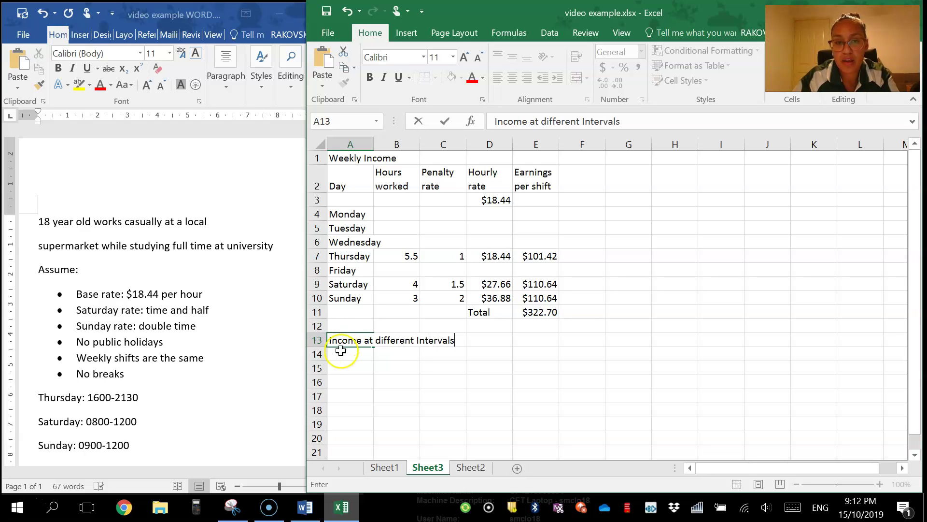
left_click(342, 353)
Label A14:A17 as Weekly, Fortnightly, Monthly and Yearly
type("we")
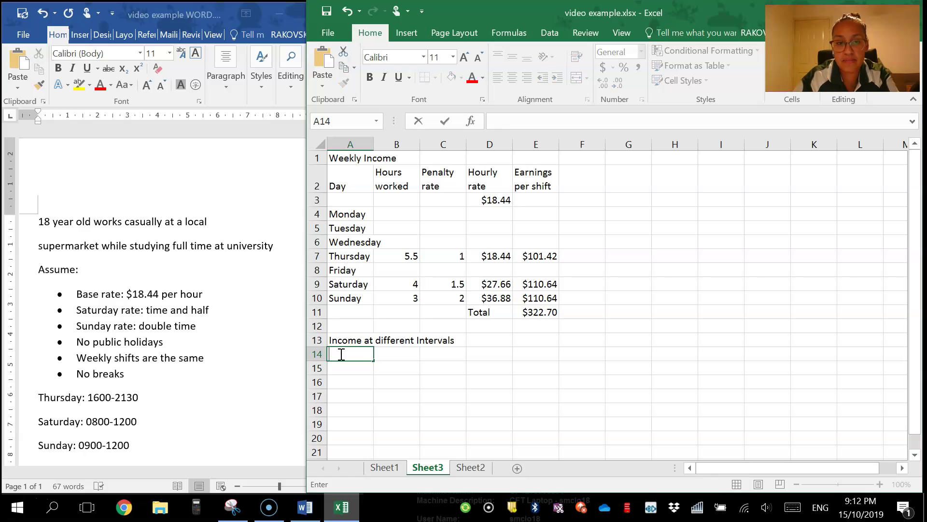
type("Weekly")
key("Return")
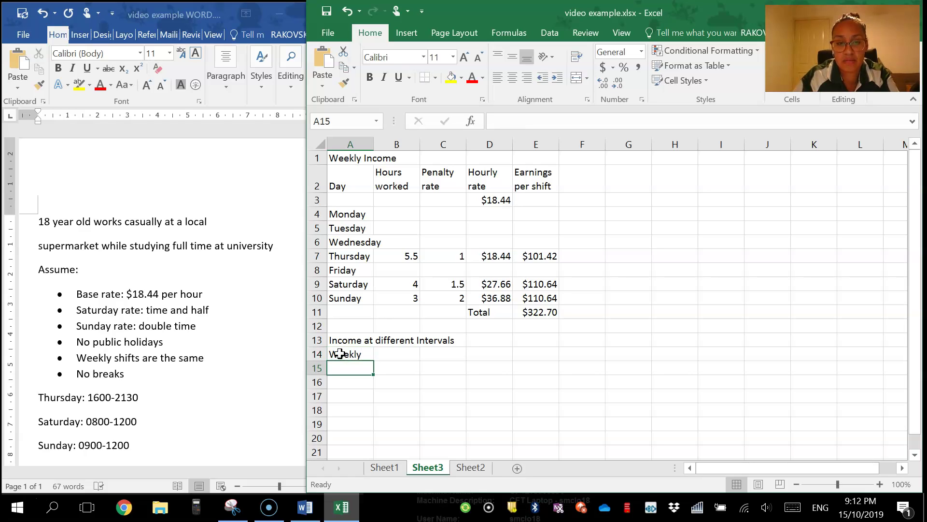
type("Fr")
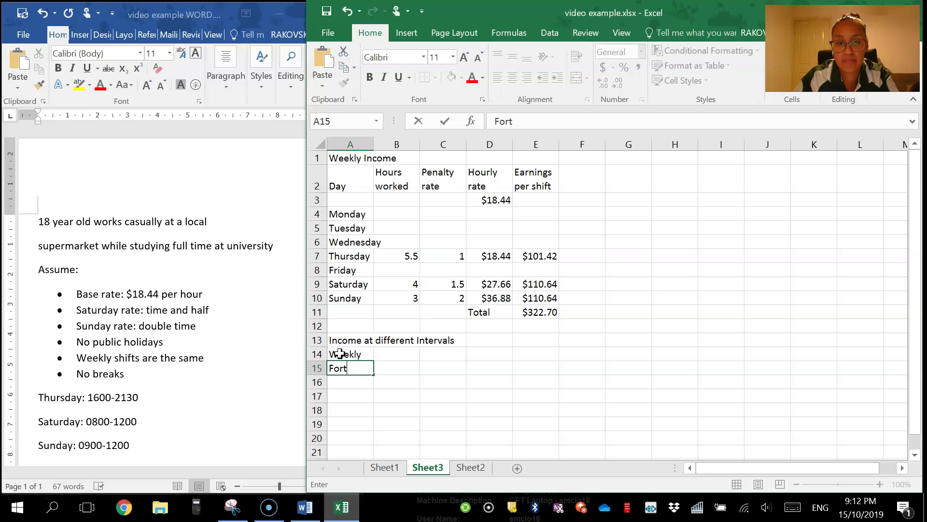
type("rtnightly")
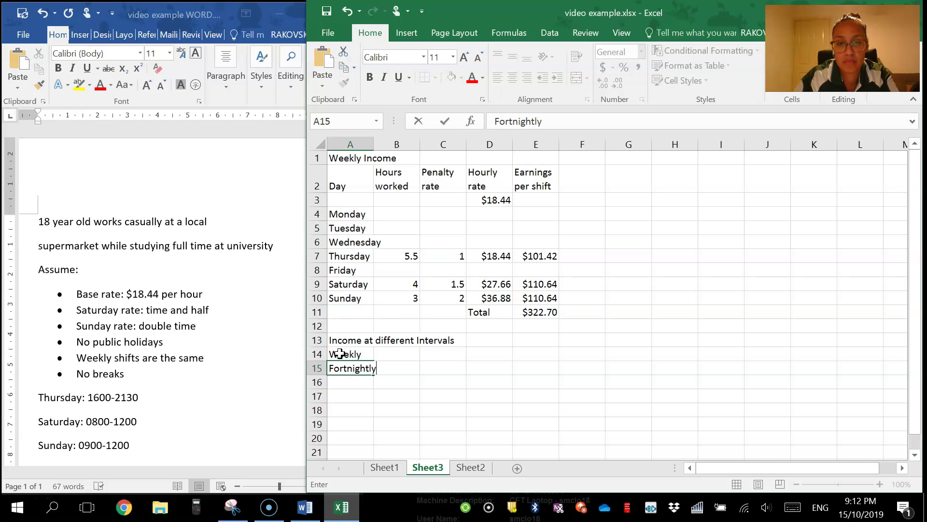
key("Return")
type("Monthly")
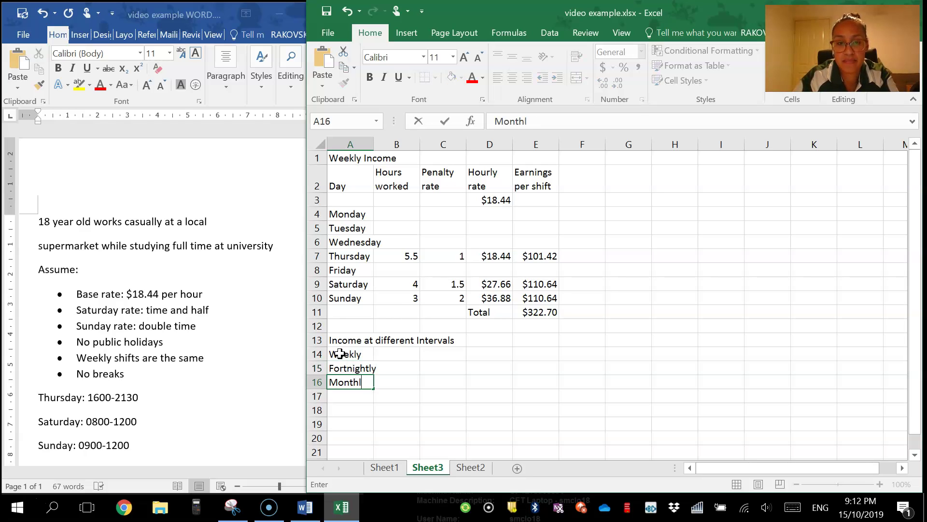
key("Return")
type("Yearly")
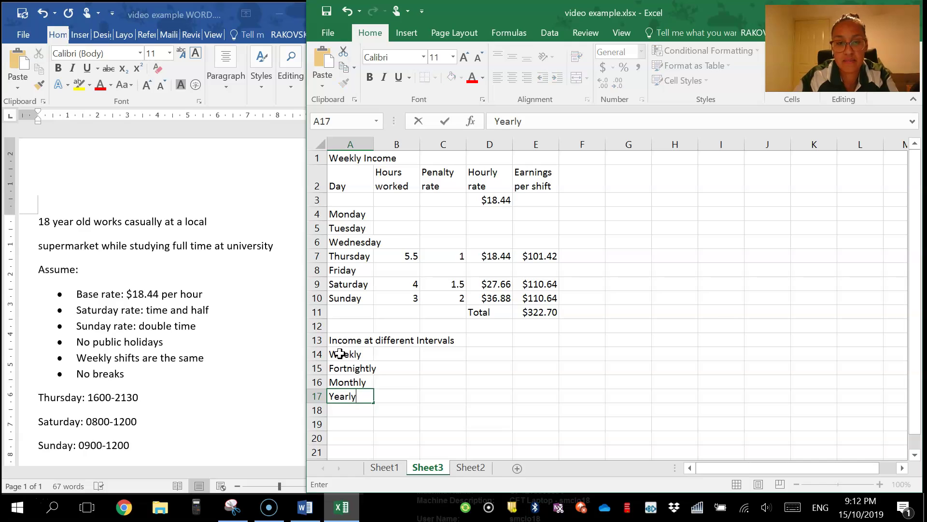
Enter the weekly total 322.70 into B14
left_click(416, 355)
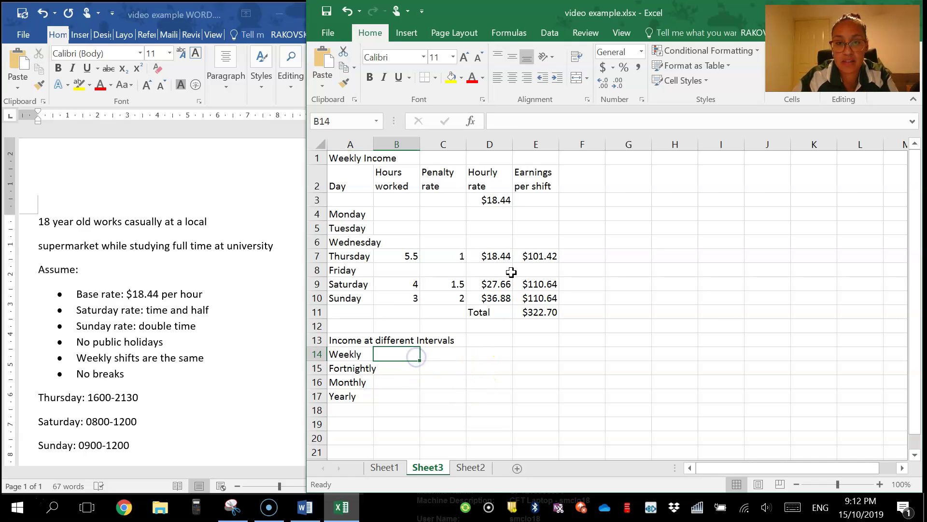
left_click(538, 313)
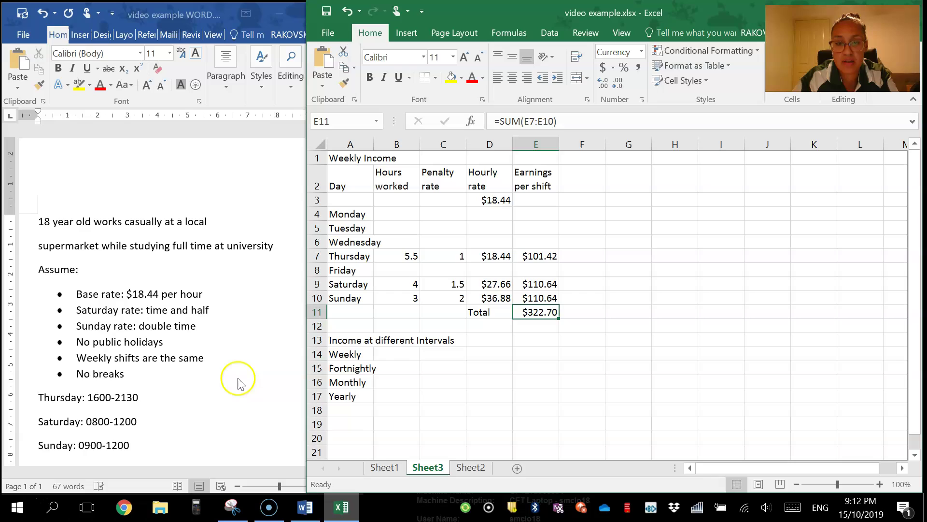
left_click(396, 354)
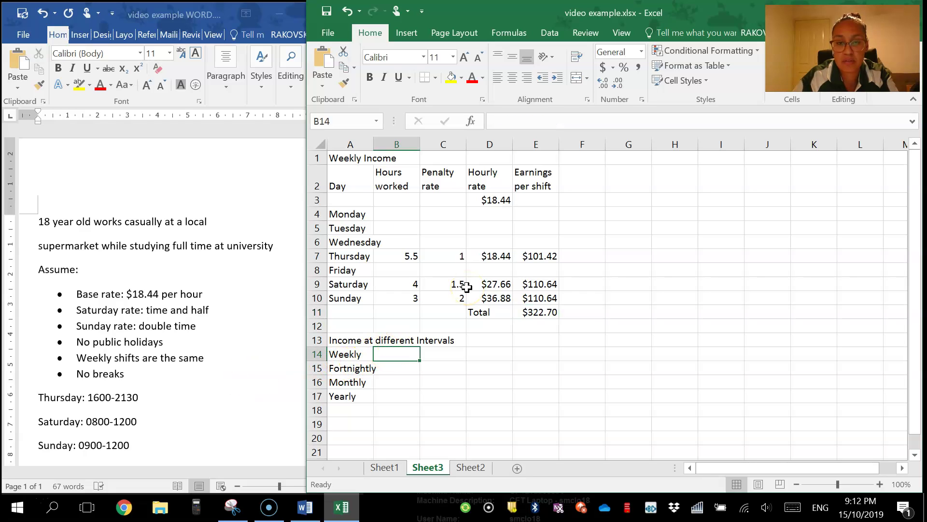
type("$3")
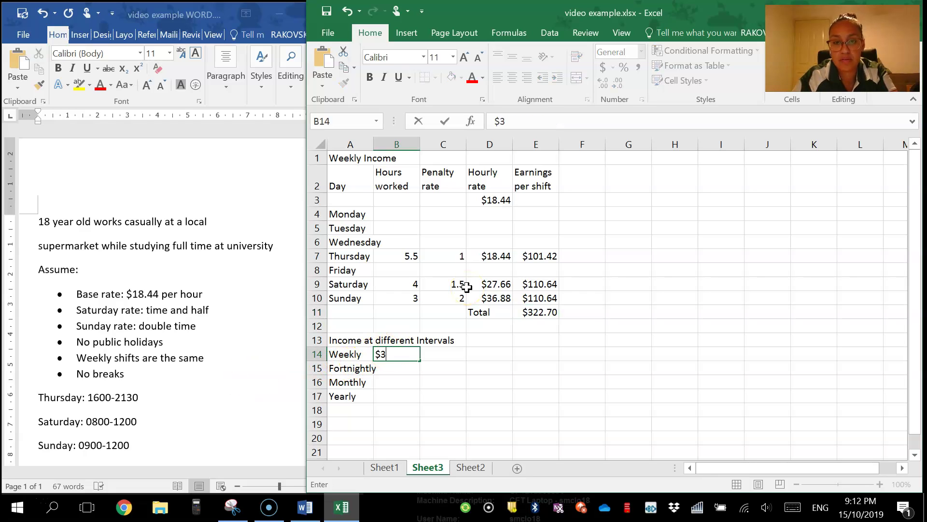
key("BackSpace")
type("3")
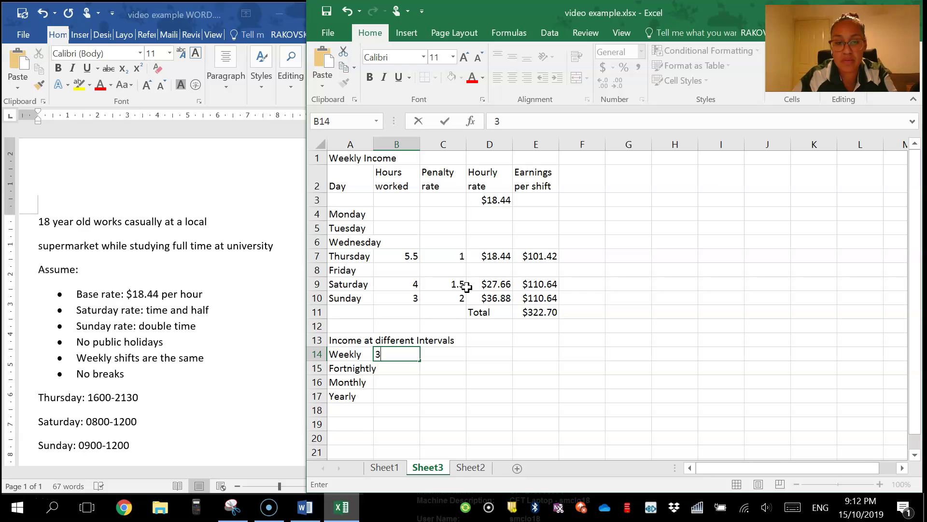
type("22.70")
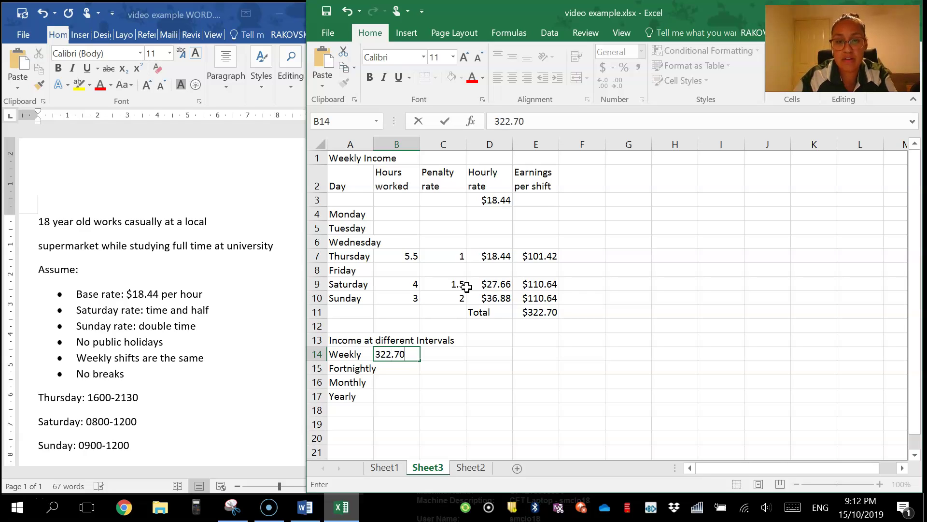
key("ctrl+Return")
Put the fortnightly formula =$B$14*2 in B15, giving 645.4
key("Up")
key("Down")
key("Down")
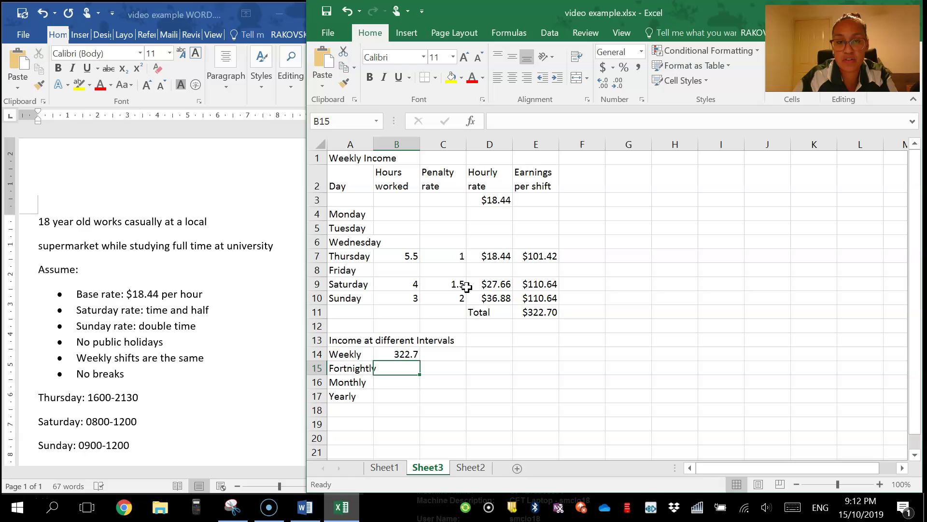
type("=")
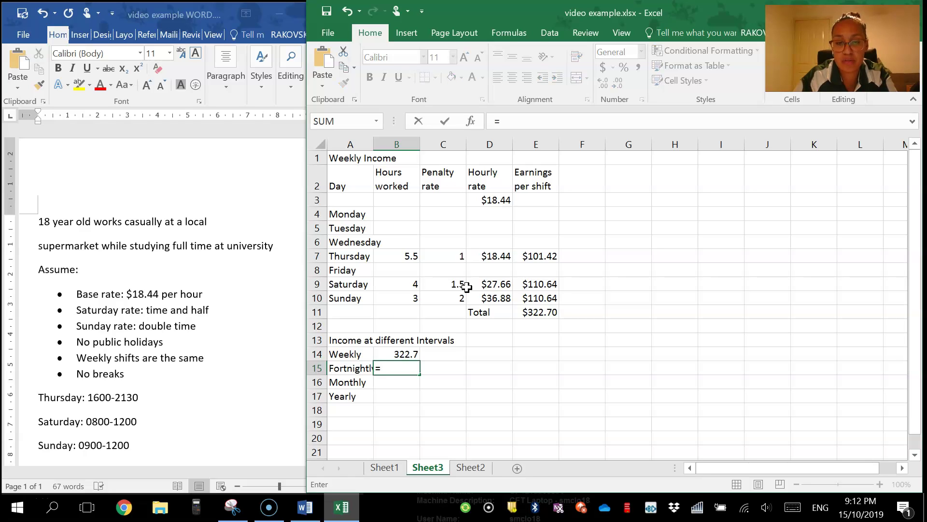
type("b")
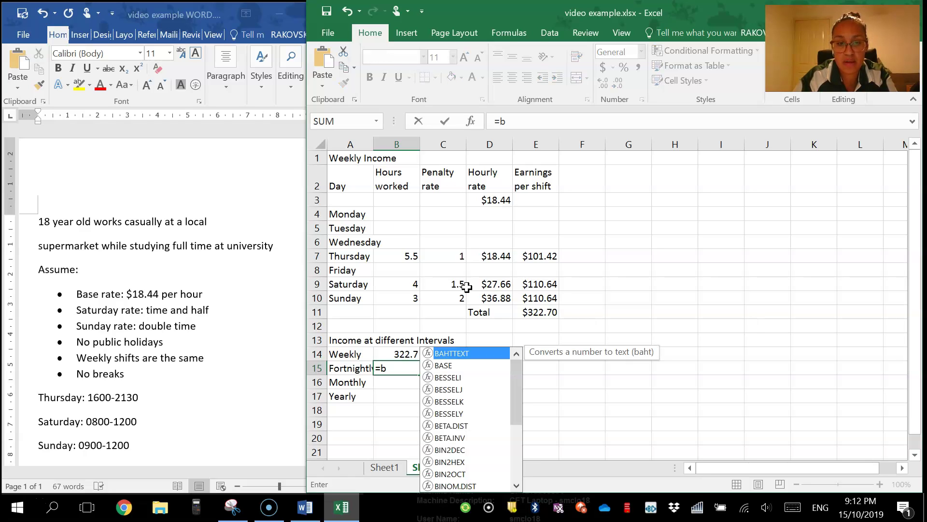
type("14")
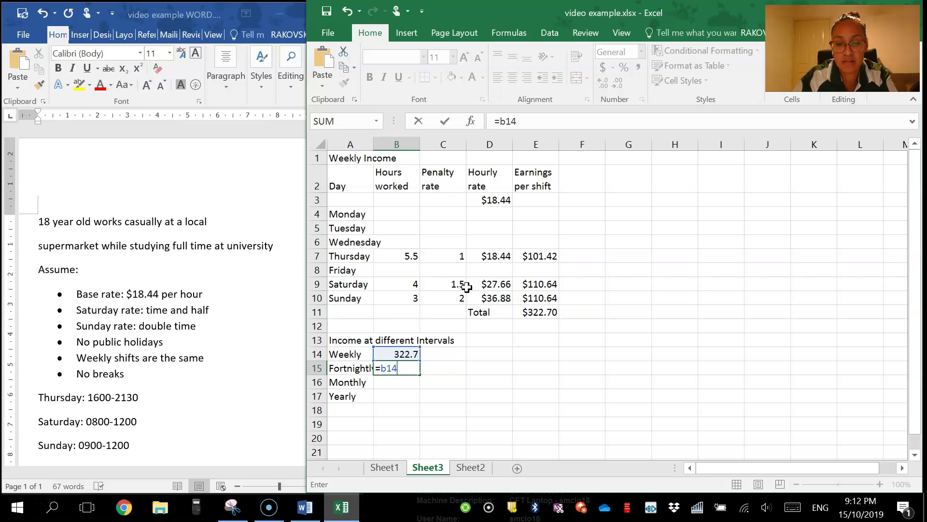
type("*2")
key("Return")
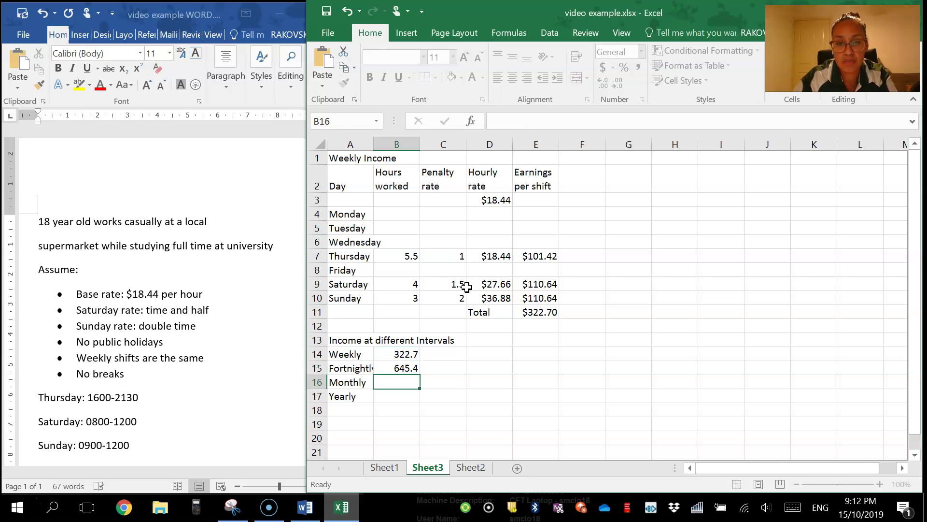
left_click(408, 355)
left_click(404, 368)
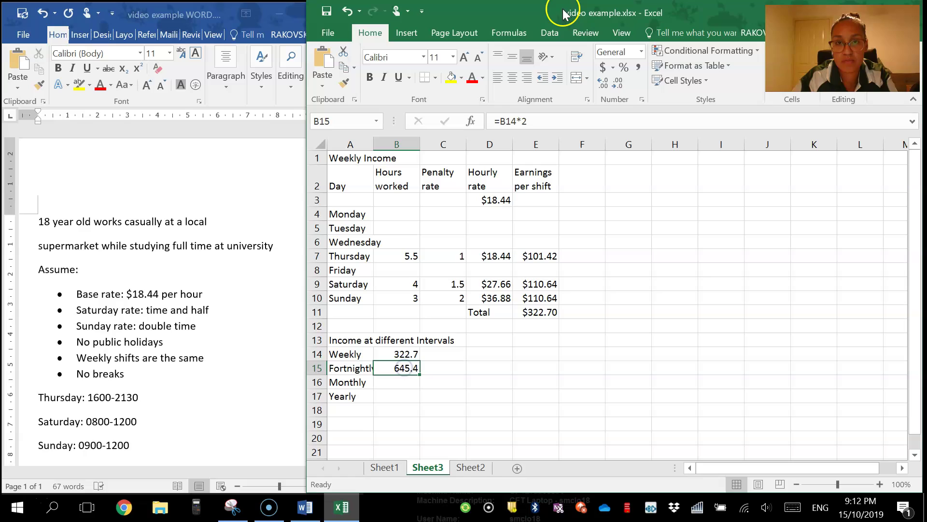
left_click(500, 124)
type("$B$")
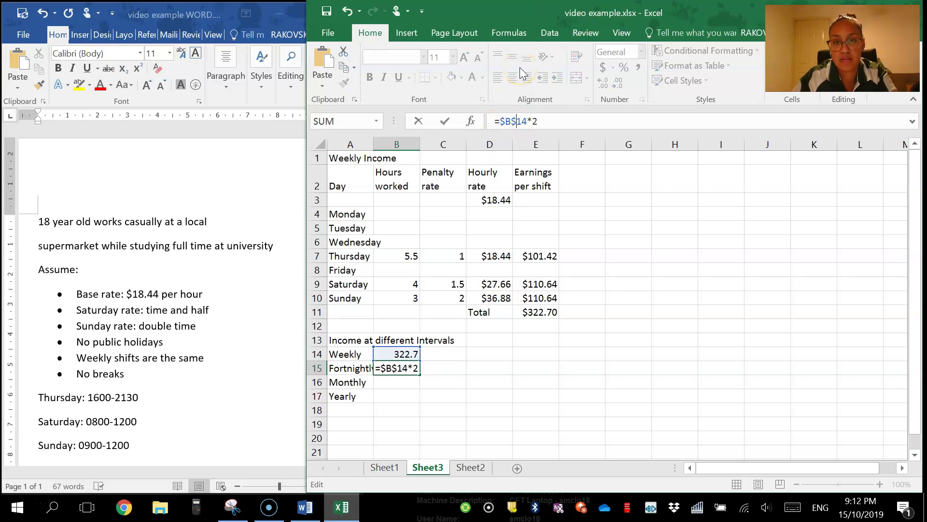
left_click(509, 122)
type("$")
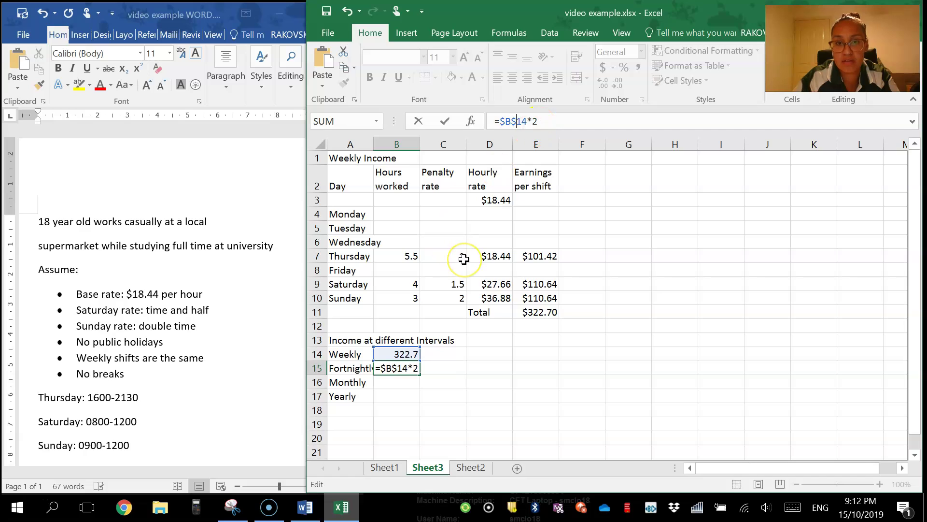
key("Return")
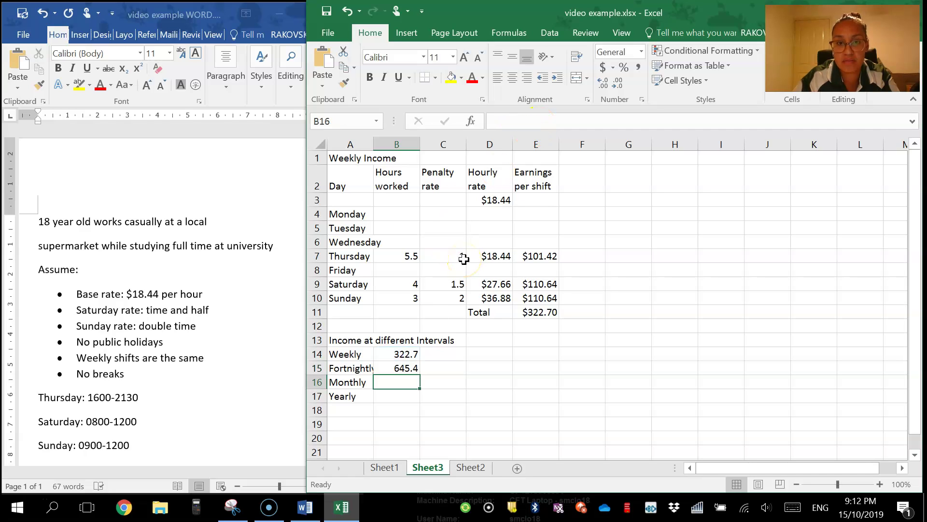
Copy the fortnightly formula from B15 down into B16 and B17
left_click(404, 369)
left_click_drag(420, 375, 416, 405)
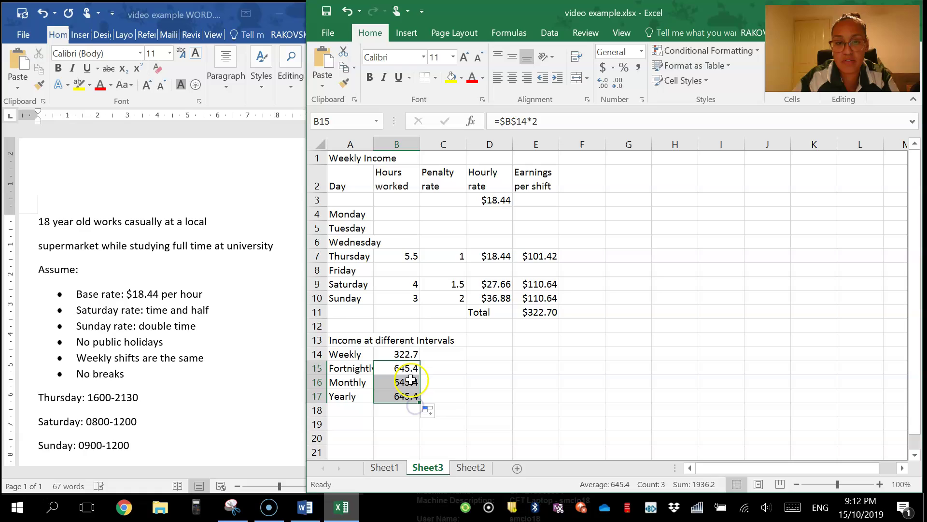
left_click(411, 380)
Change the Yearly formula in B17 to =$B$14*52, giving 16780.4
left_click(389, 395)
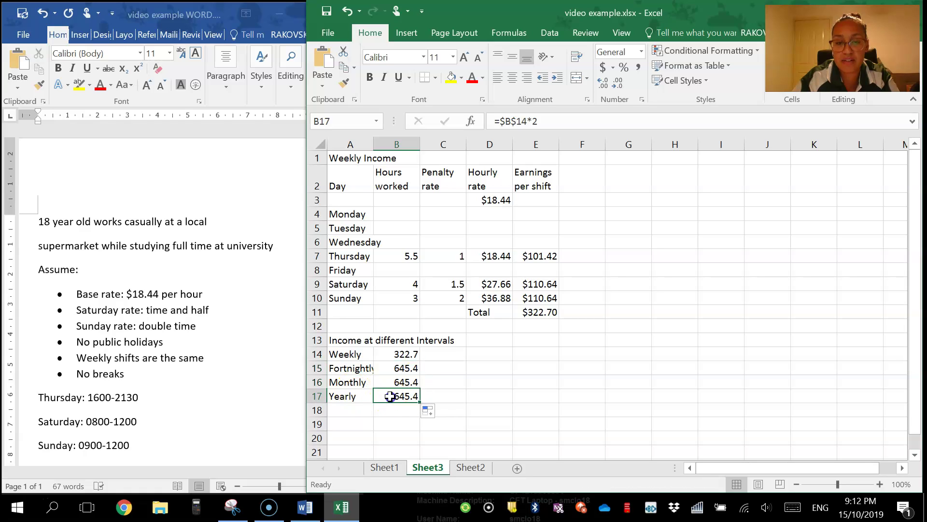
left_click(533, 120)
type("5")
key("Return")
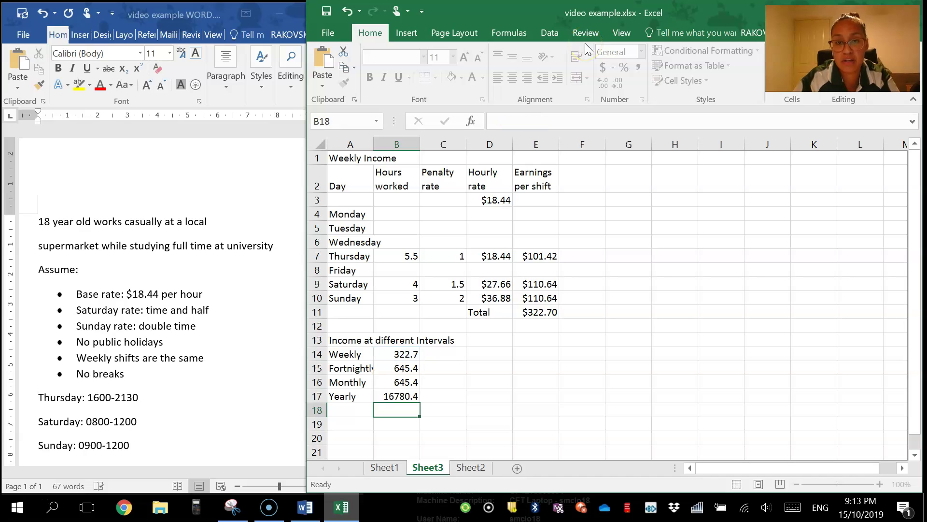
left_click(408, 383)
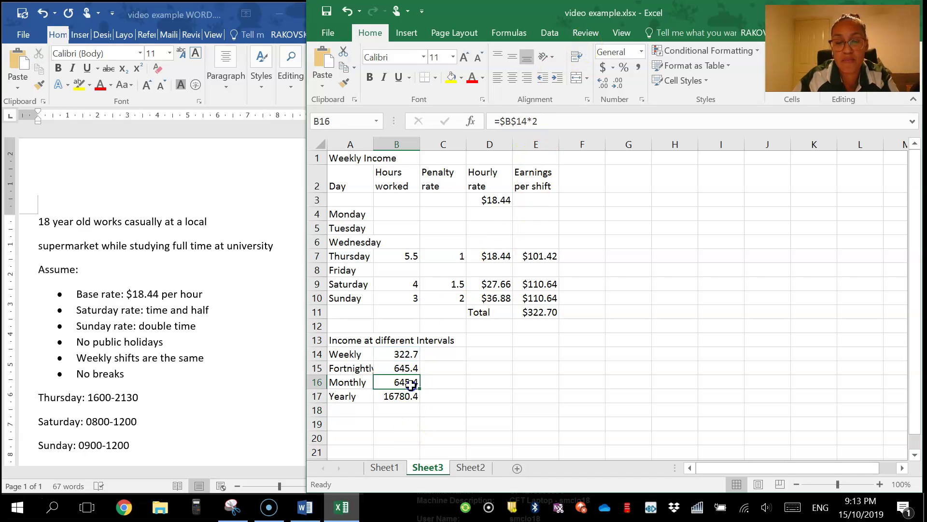
left_click(552, 119)
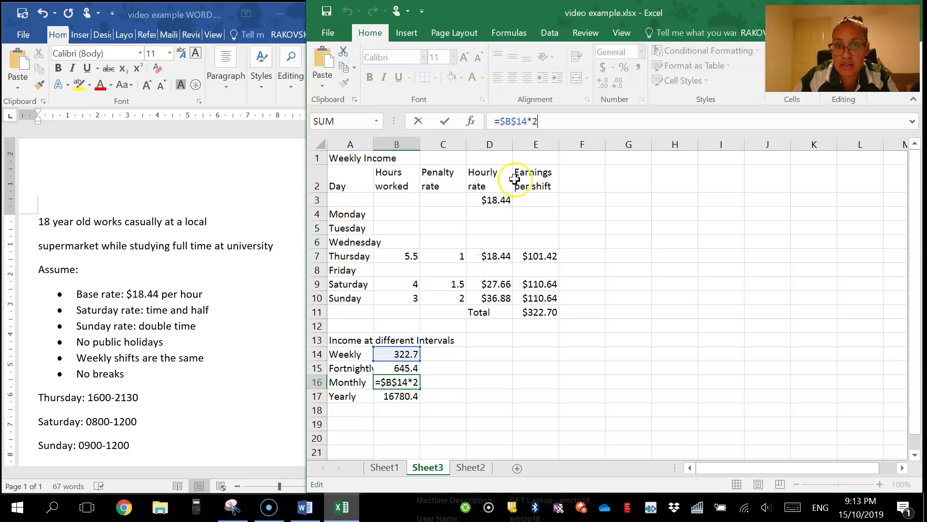
Rewrite the Monthly formula in B16 as =($B$14*52)/12, showing 1398.367
key("BackSpace")
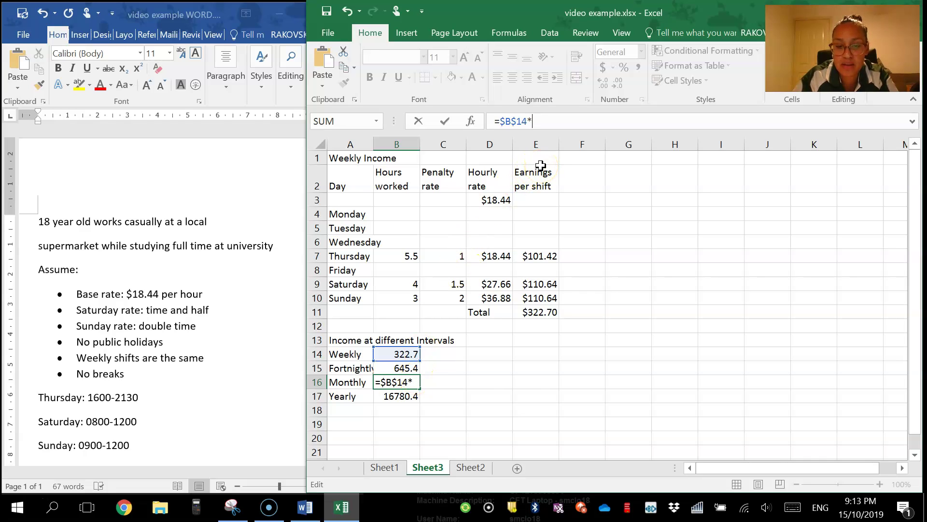
type("52")
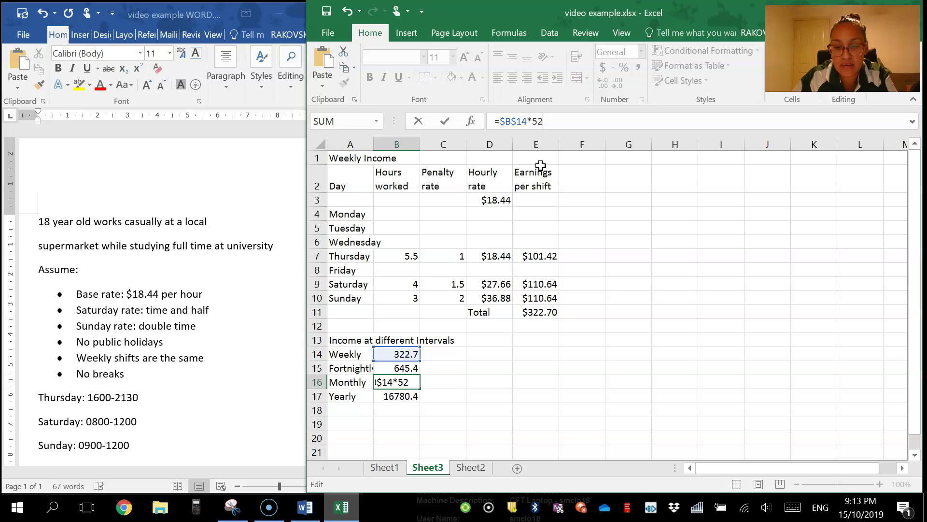
type("/12")
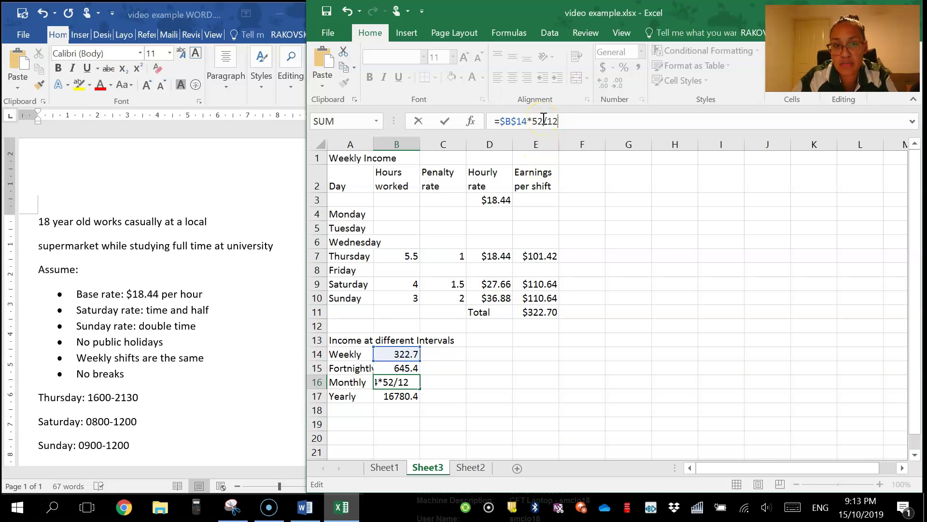
key("Return")
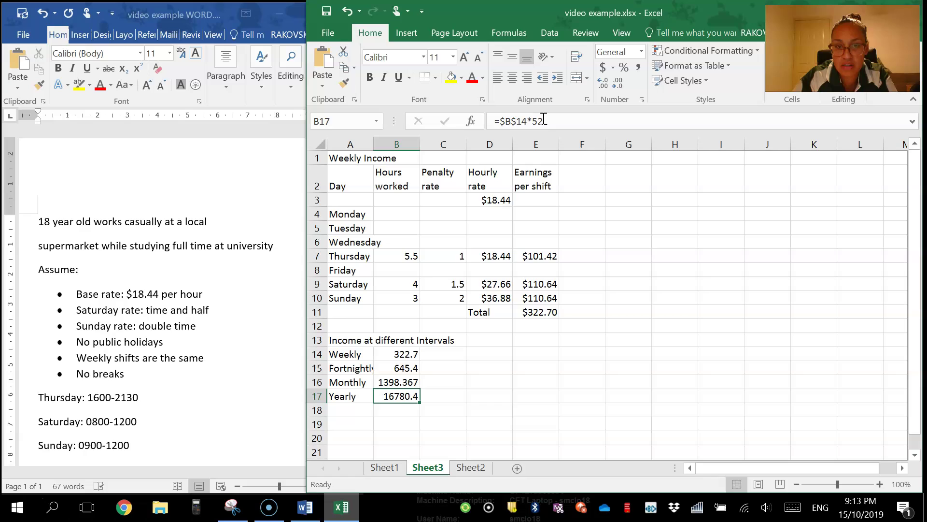
left_click(401, 381)
left_click(543, 118)
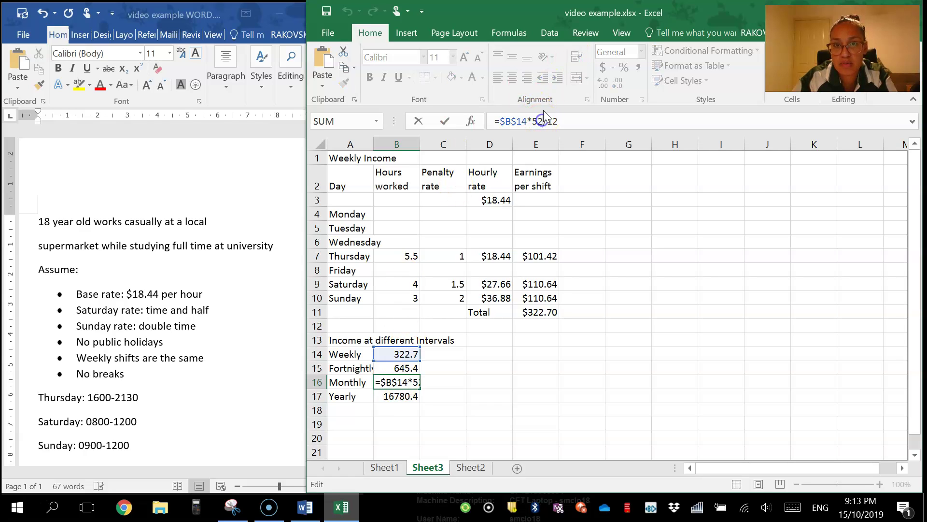
type(")")
left_click(502, 121)
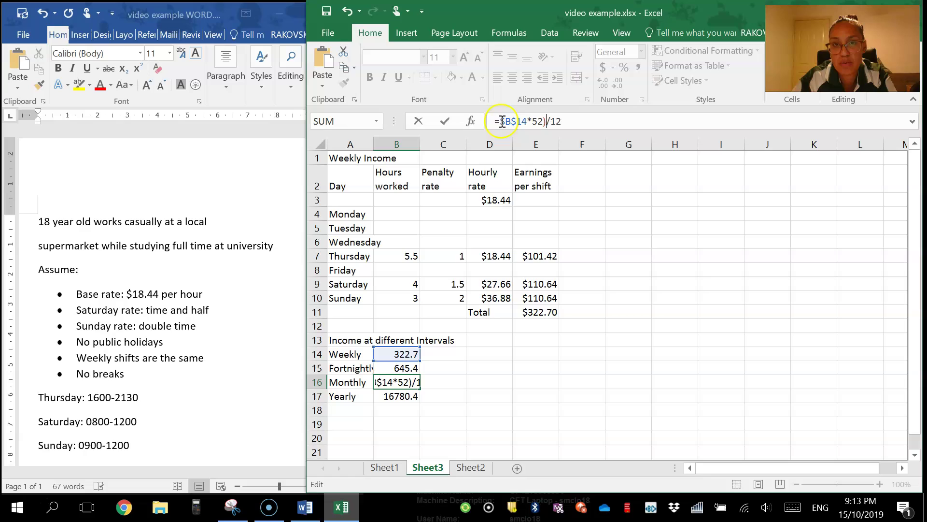
type("(")
key("Return")
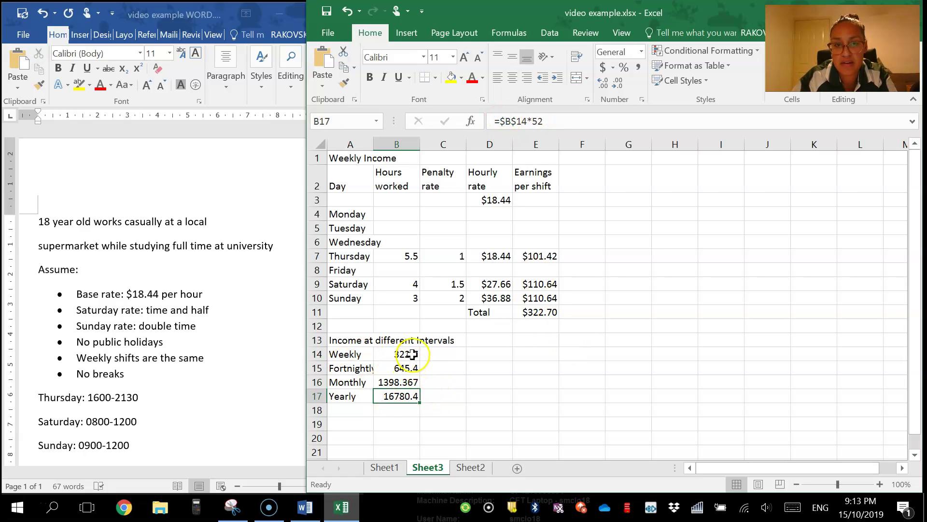
left_click_drag(411, 352, 403, 399)
Apply Currency format to B14:B17, showing $322.70, $645.40, $1,398.37 and $16,780.40
right_click(403, 384)
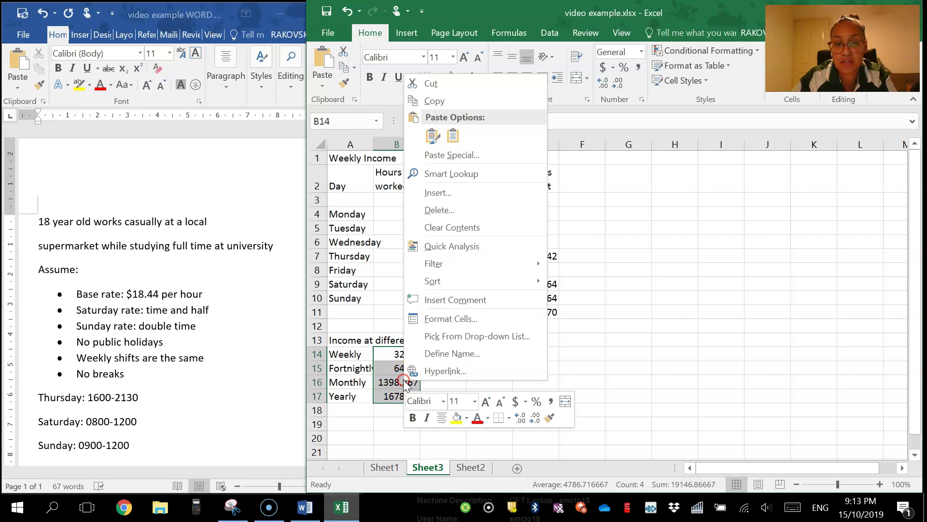
left_click(442, 321)
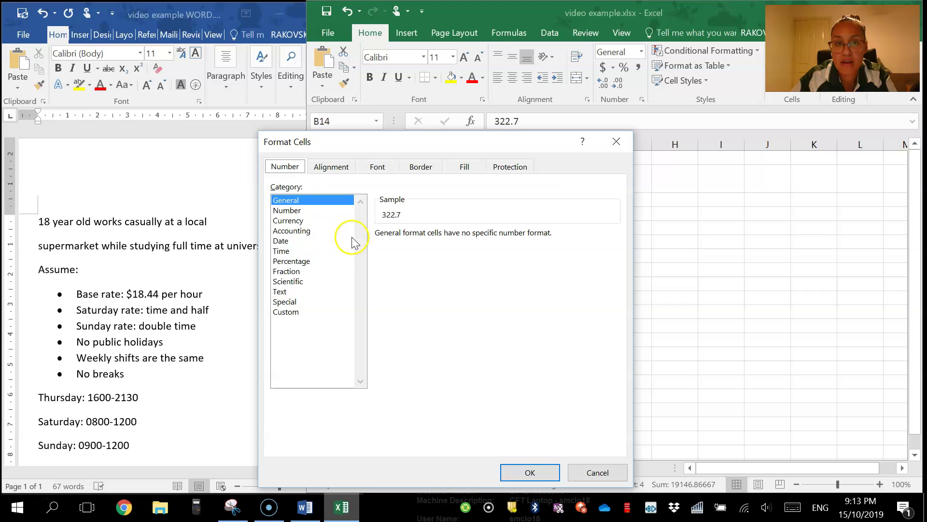
left_click(299, 220)
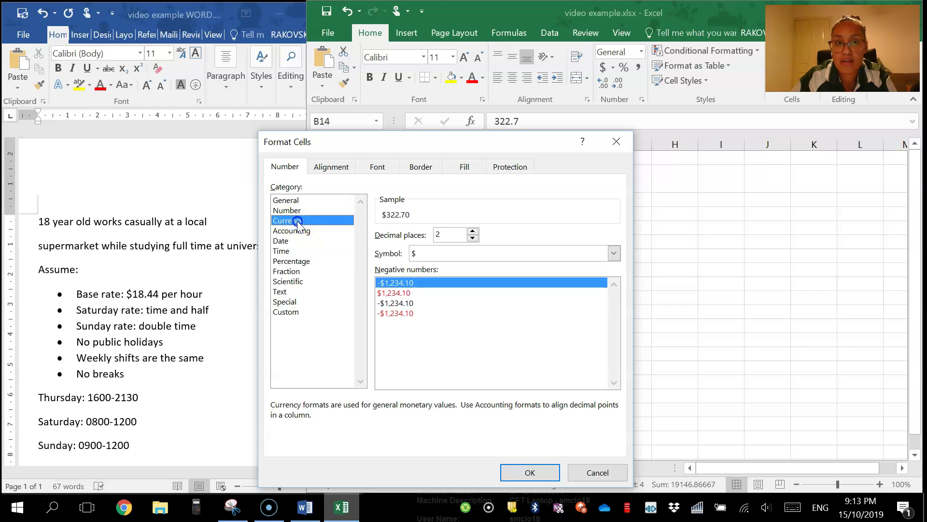
left_click(531, 474)
left_click(552, 382)
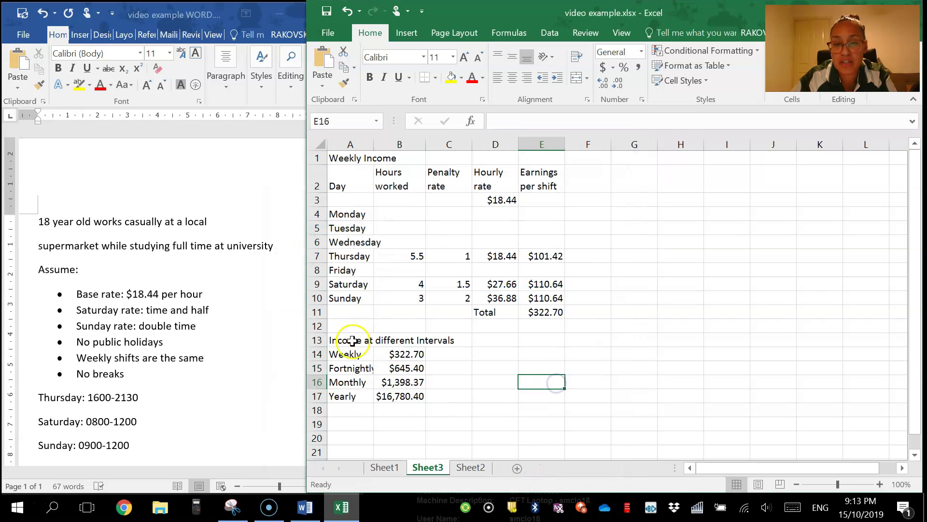